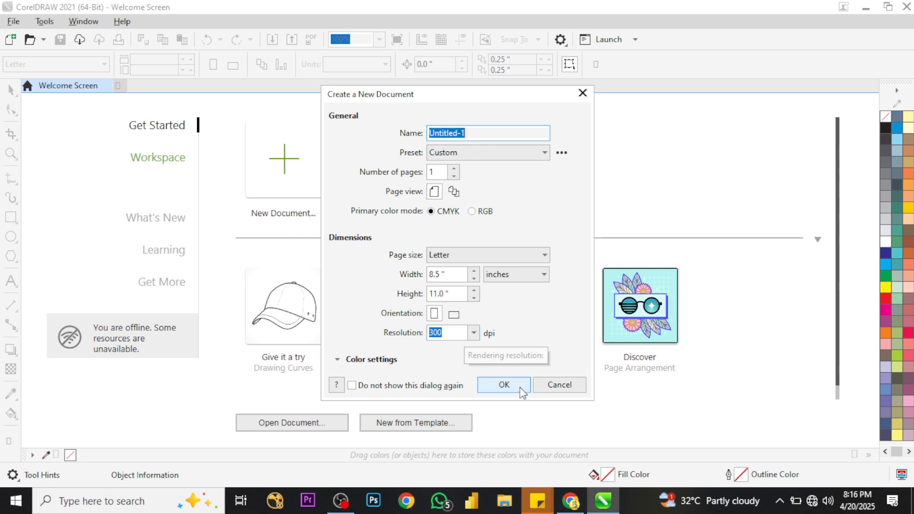
Create a new one-page CMYK document, Letter size 8.5 × 11 inches, at 300 dpi
{"action": "left_click", "coordinate": [521, 388]}
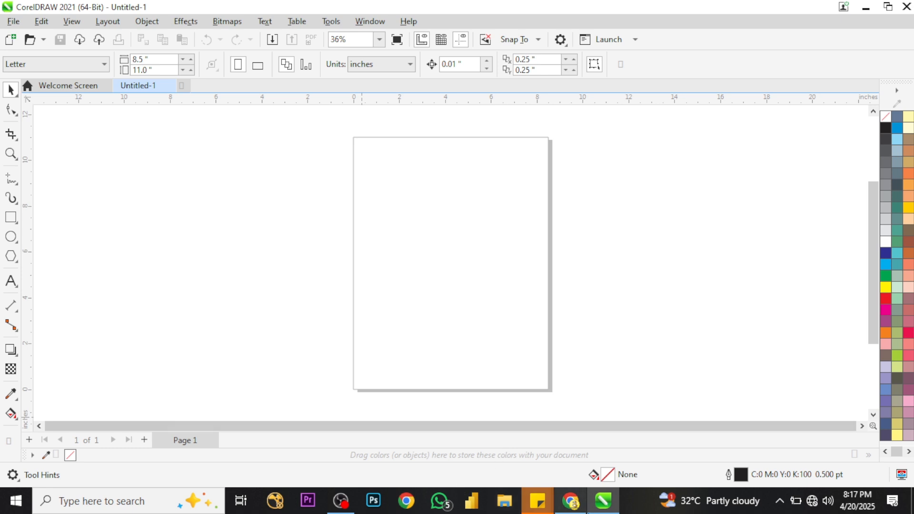
Connect the computer to the available secured Wi-Fi network
{"action": "left_click", "coordinate": [812, 501]}
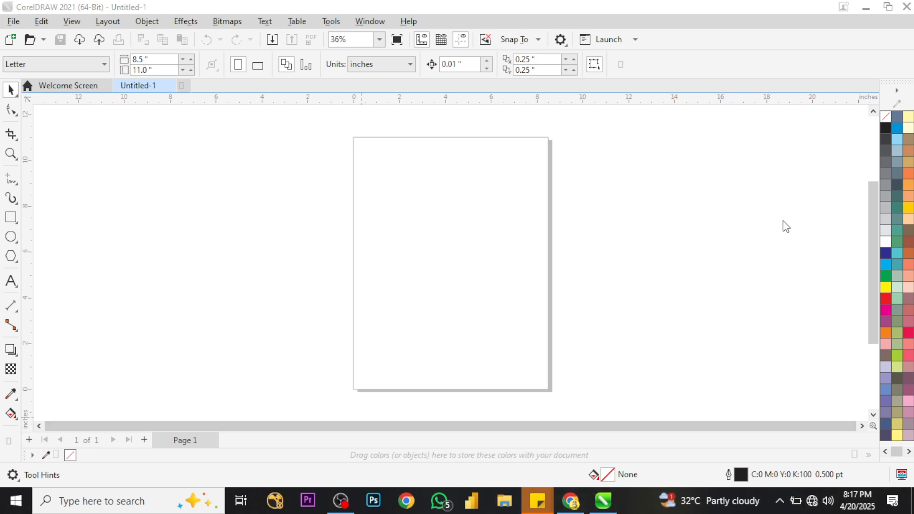
{"action": "left_click", "coordinate": [737, 179]}
{"action": "left_click", "coordinate": [849, 234]}
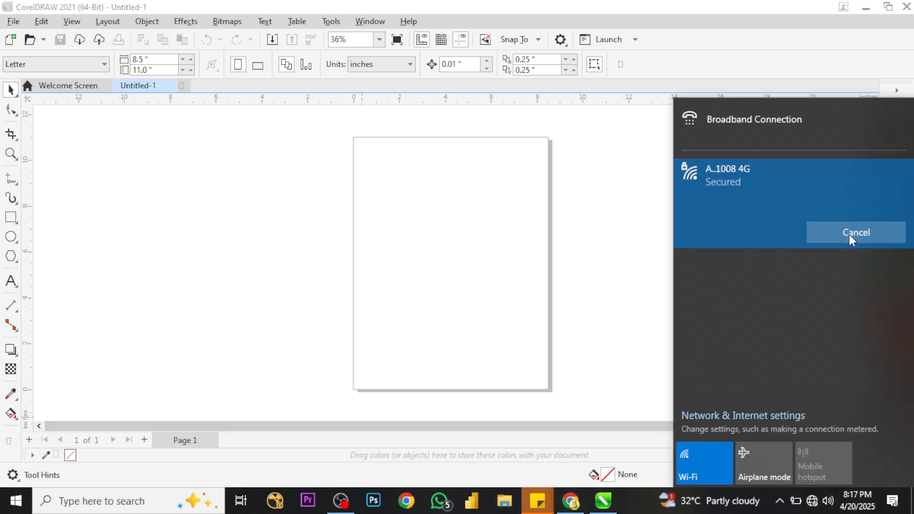
Switch to Chrome and search Google for images of "blockout uv printing"
{"action": "left_click", "coordinate": [571, 500]}
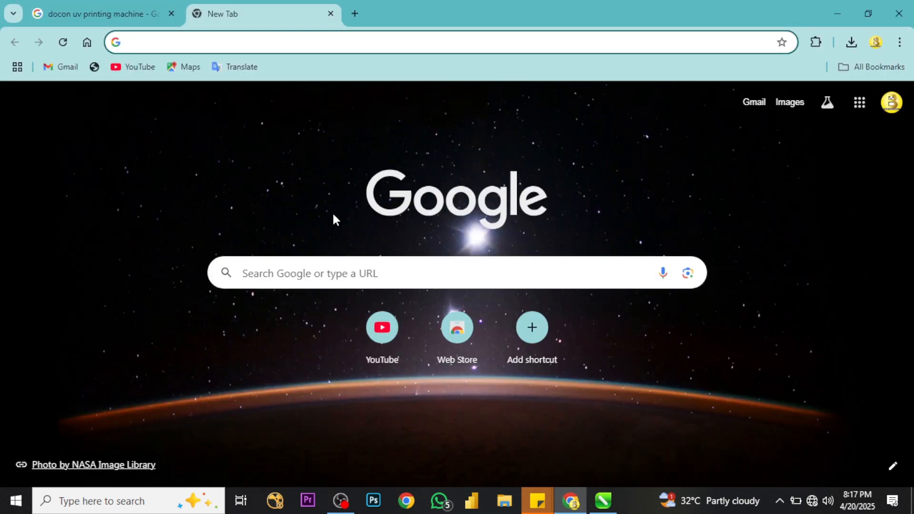
{"action": "left_click", "coordinate": [303, 273]}
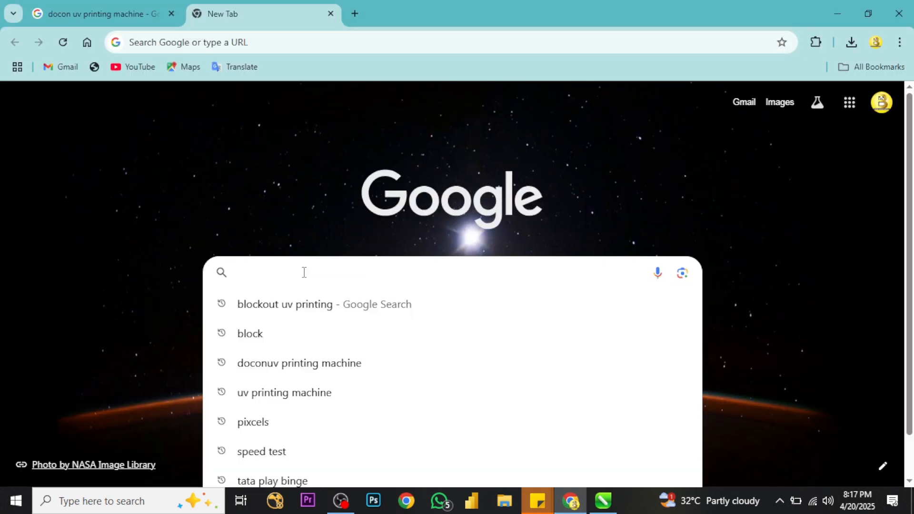
{"action": "type", "text": "Blockout uv printing"}
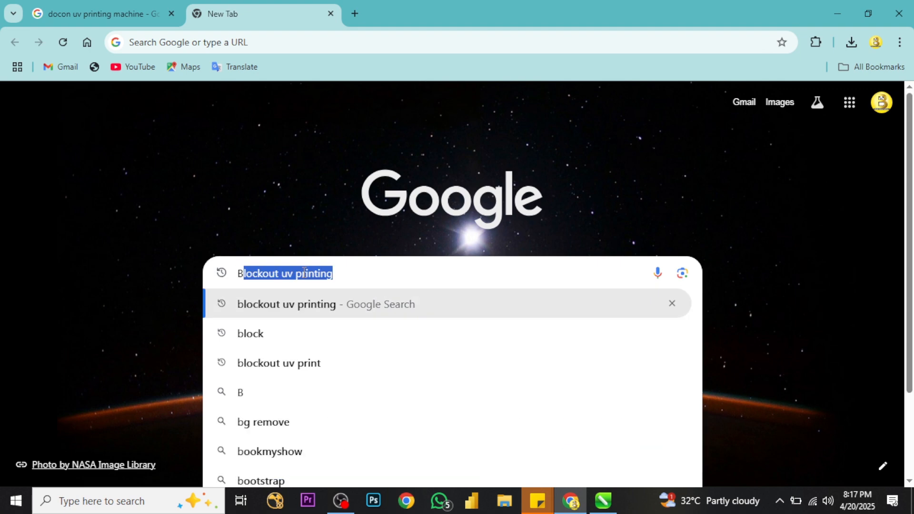
{"action": "left_click", "coordinate": [341, 307]}
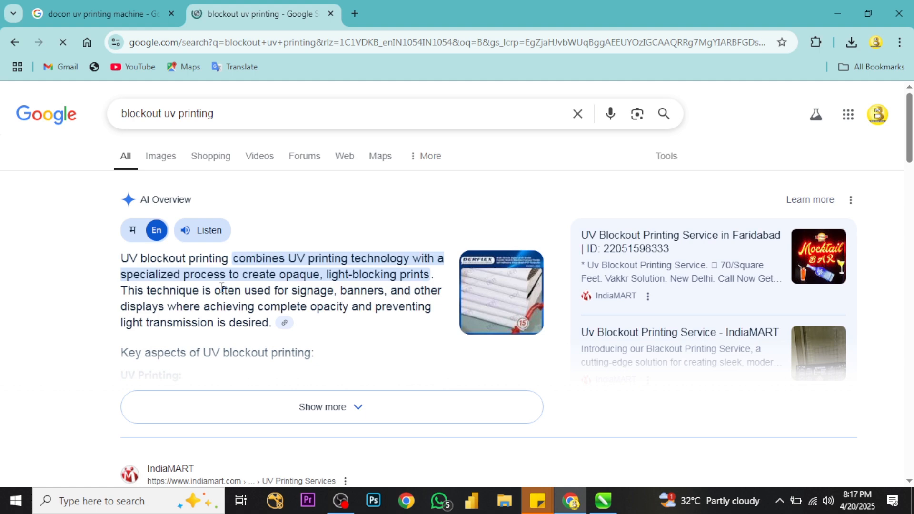
{"action": "left_click", "coordinate": [161, 164]}
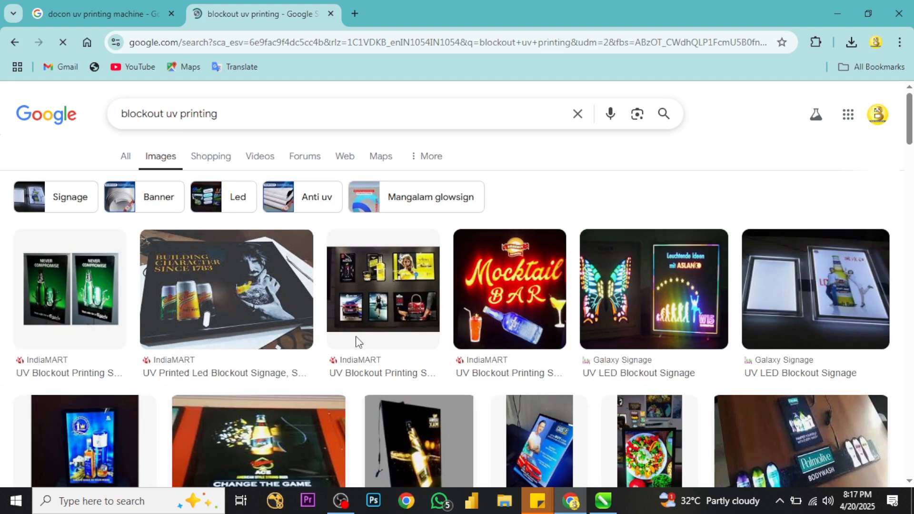
Examine the blockout signage images, preview the UV printed LED sign with the food bowl, and view the UV printing machine results
{"action": "scroll", "coordinate": [357, 341], "scroll_direction": "down", "scroll_amount": 4}
{"action": "scroll", "coordinate": [101, 245], "scroll_direction": "up", "scroll_amount": 3}
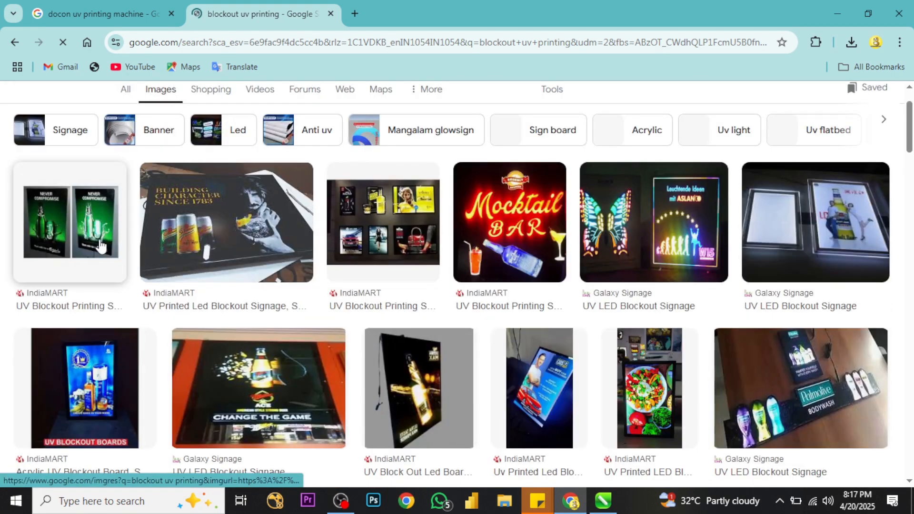
{"action": "scroll", "coordinate": [95, 233], "scroll_direction": "down", "scroll_amount": 3}
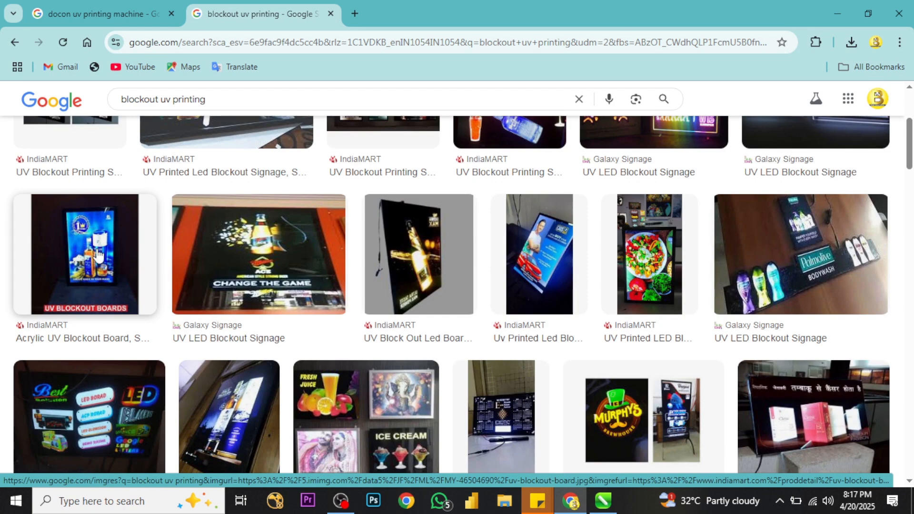
{"action": "scroll", "coordinate": [710, 370], "scroll_direction": "down", "scroll_amount": 2}
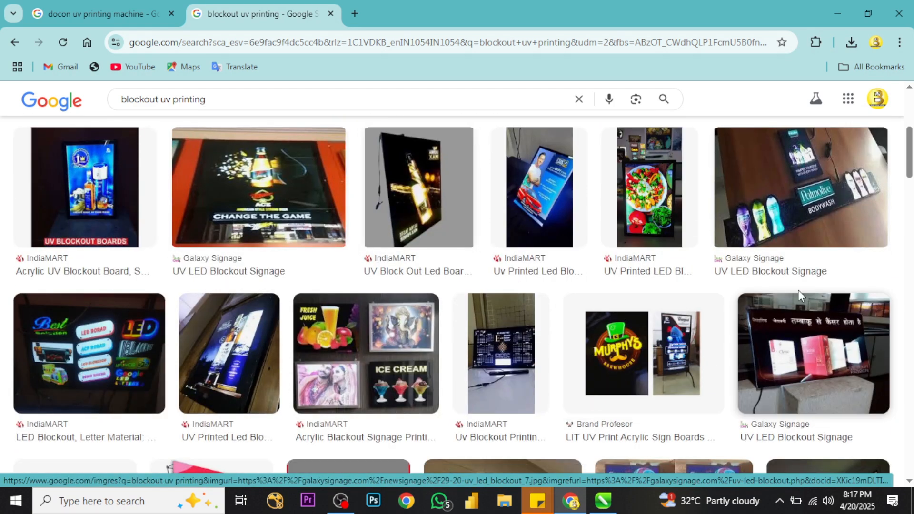
{"action": "scroll", "coordinate": [799, 290], "scroll_direction": "up", "scroll_amount": 2}
{"action": "left_click", "coordinate": [638, 279]}
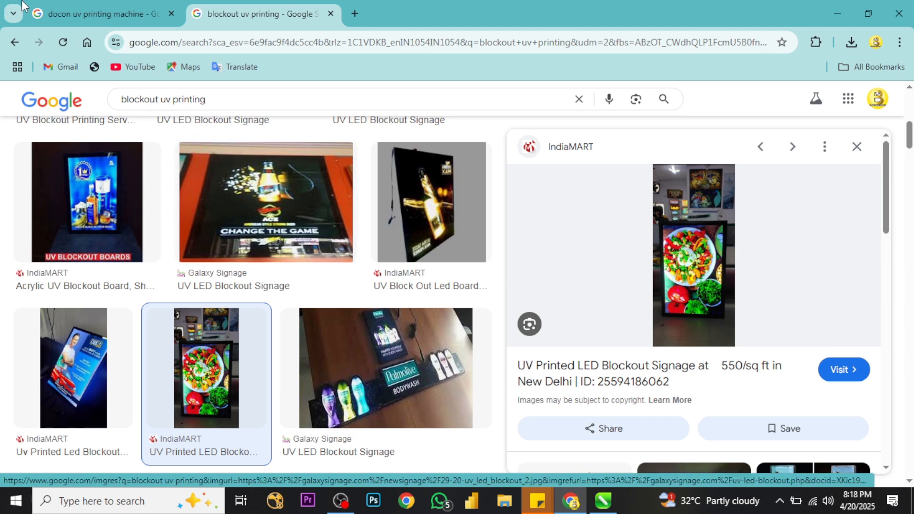
{"action": "left_click", "coordinate": [106, 18]}
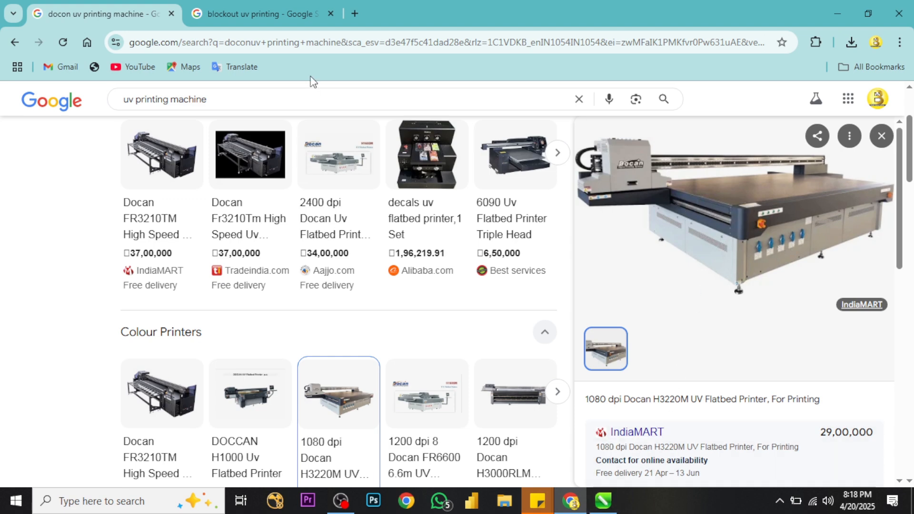
{"action": "left_click", "coordinate": [281, 18]}
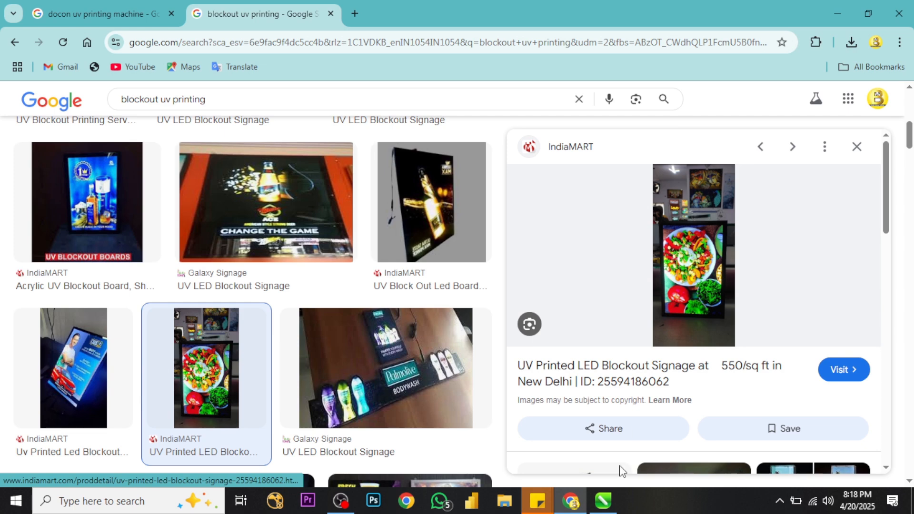
Switch to CorelDRAW, draw a rectangle about 6.57 × 3.94 inches beside the page, and move it fully outside the page's left edge
{"action": "left_click", "coordinate": [614, 506]}
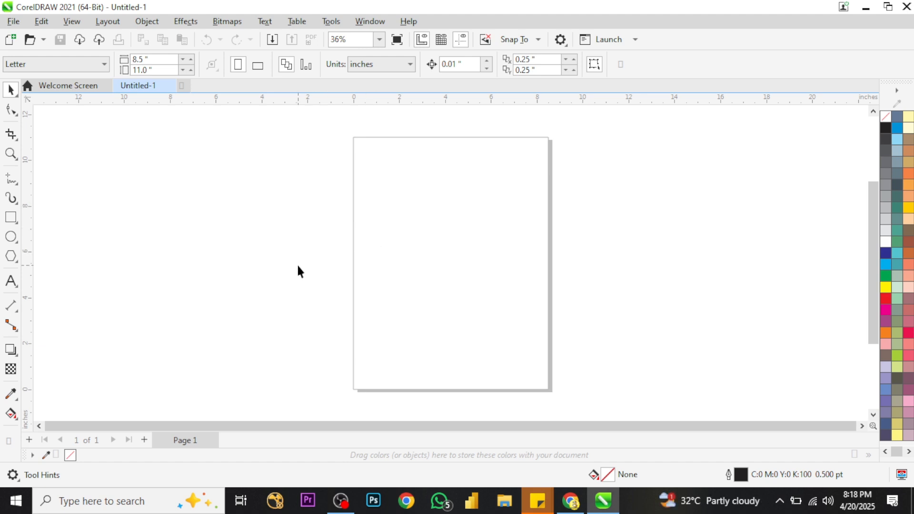
{"action": "left_click", "coordinate": [10, 217]}
{"action": "left_click_drag", "start_coordinate": [206, 180], "coordinate": [357, 271]}
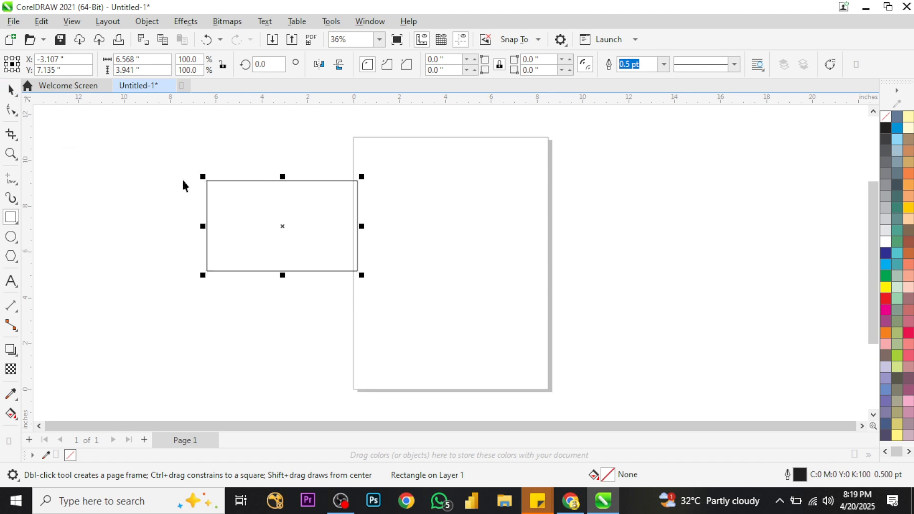
{"action": "key", "text": "space"}
{"action": "left_click_drag", "start_coordinate": [159, 149], "coordinate": [419, 310]}
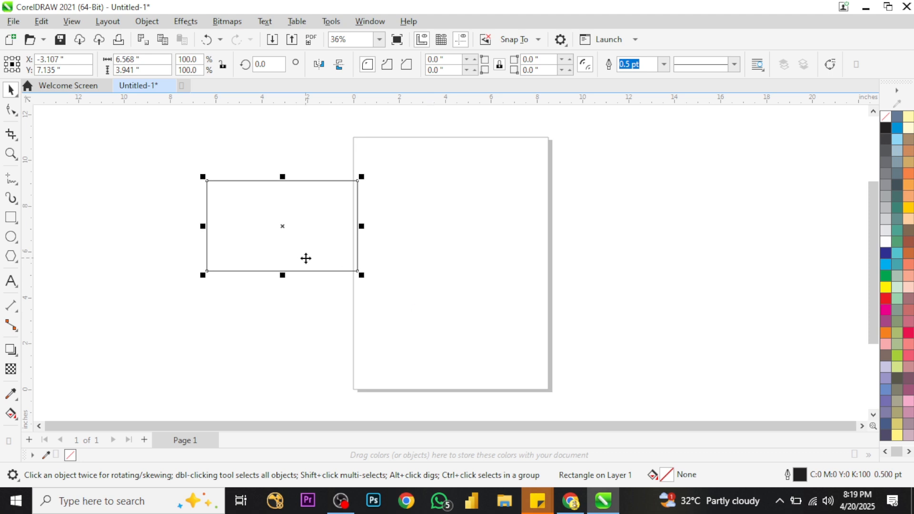
{"action": "left_click_drag", "start_coordinate": [306, 257], "coordinate": [265, 266]}
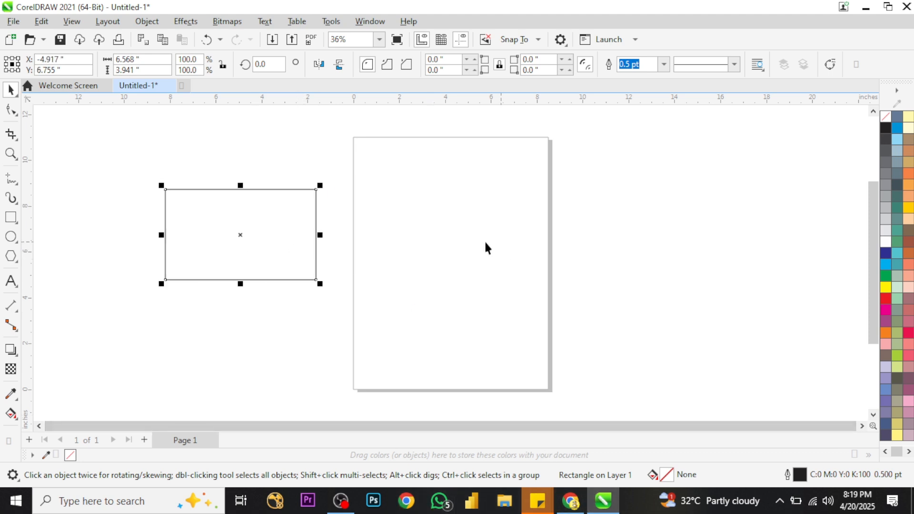
Import weekly & Monthaly.jpg from the Downloads folder onto the page and place it near the page's right edge
{"action": "key", "text": "super+e"}
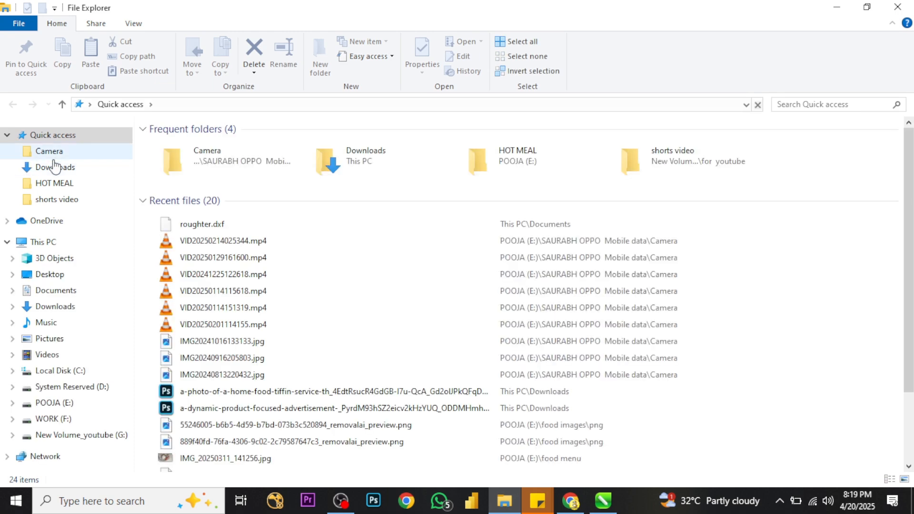
{"action": "left_click", "coordinate": [54, 166]}
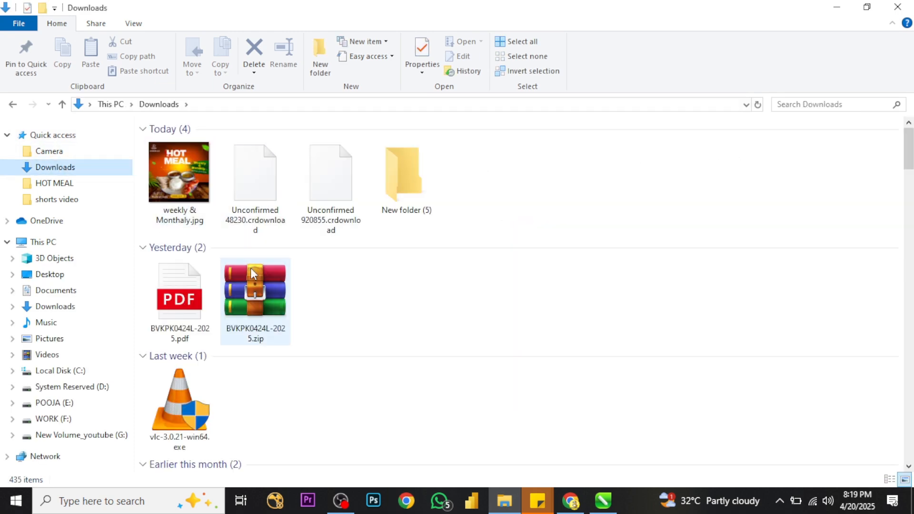
{"action": "double_click", "coordinate": [174, 177]}
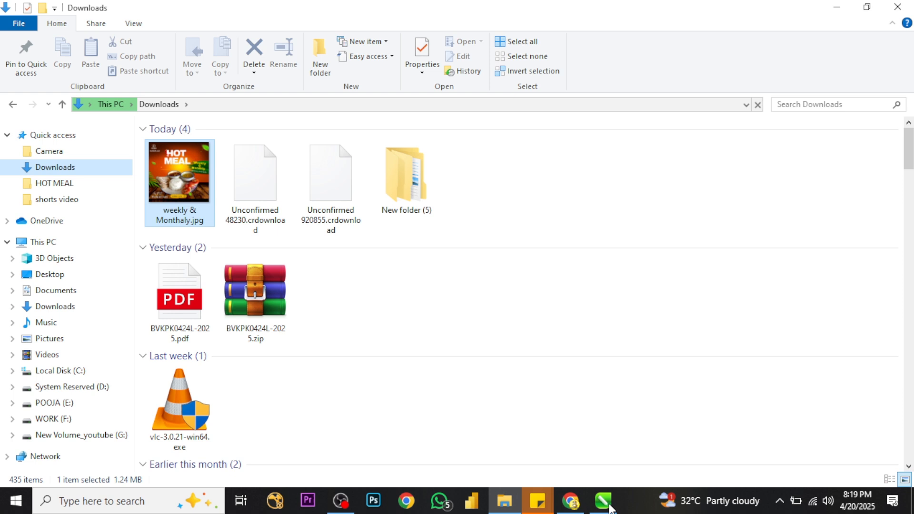
{"action": "left_click_drag", "start_coordinate": [178, 171], "coordinate": [453, 266]}
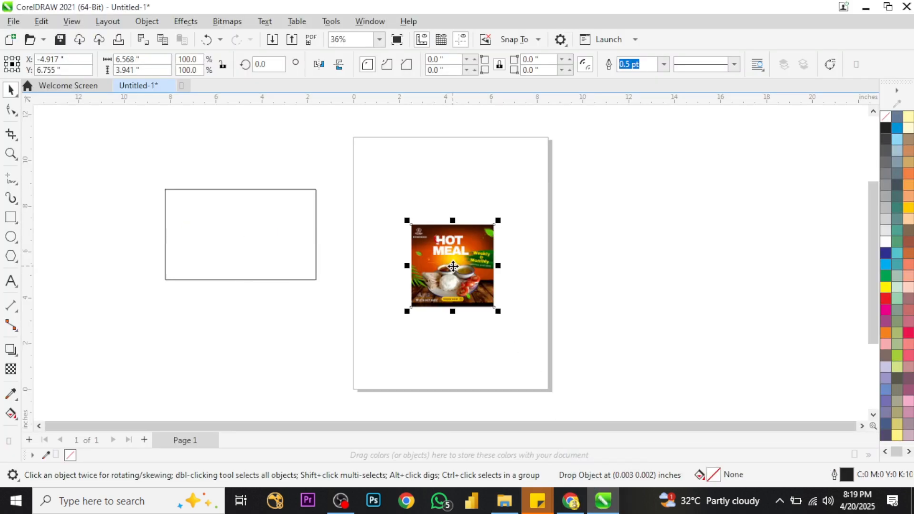
{"action": "left_click", "coordinate": [556, 262]}
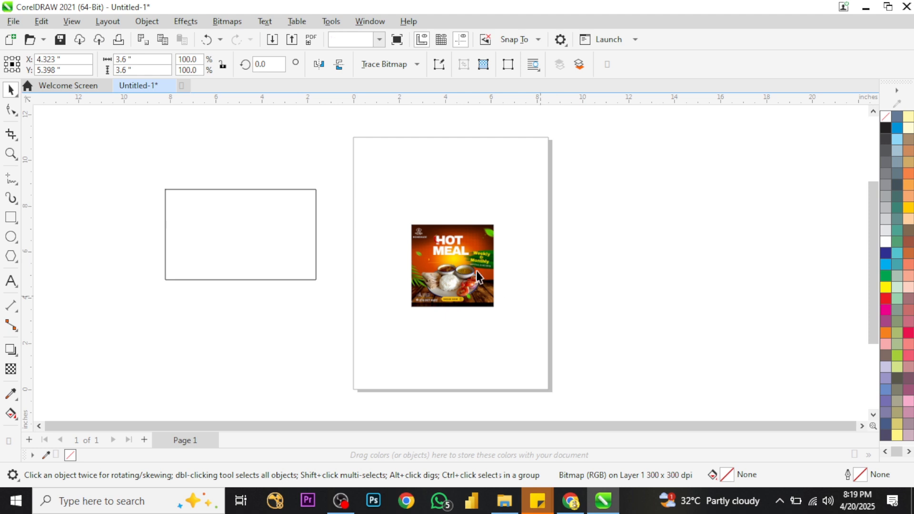
{"action": "left_click_drag", "start_coordinate": [462, 264], "coordinate": [514, 250]}
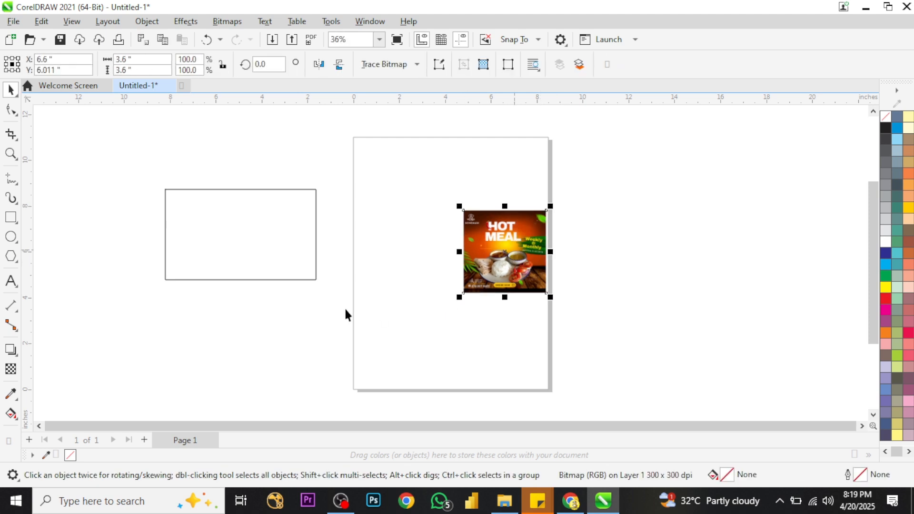
Resize the rectangle to 18 inches wide and 12 inches high, and move it up and left, clear of the page
{"action": "left_click", "coordinate": [264, 279]}
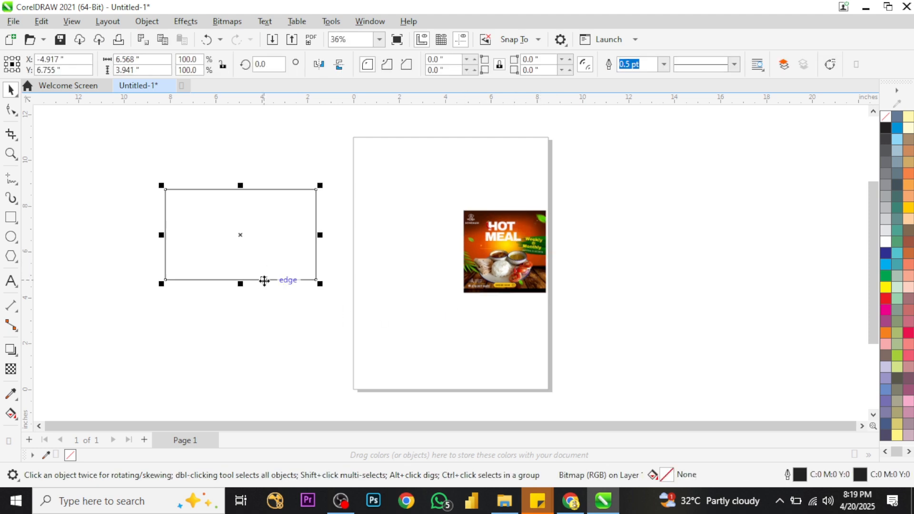
{"action": "double_click", "coordinate": [137, 61]}
{"action": "type", "text": "1"}
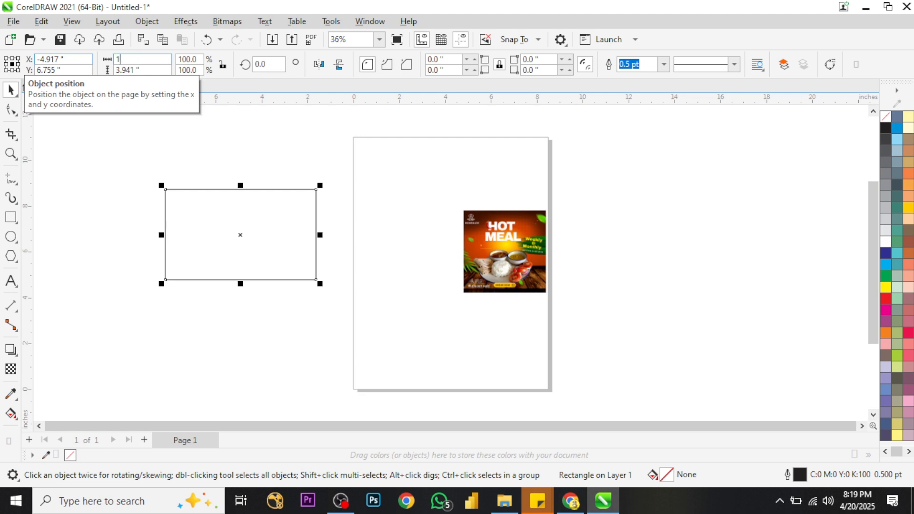
{"action": "type", "text": "8"}
{"action": "key", "text": "Tab"}
{"action": "type", "text": "12"}
{"action": "key", "text": "Return"}
{"action": "scroll", "coordinate": [266, 295], "scroll_direction": "down", "scroll_amount": 3}
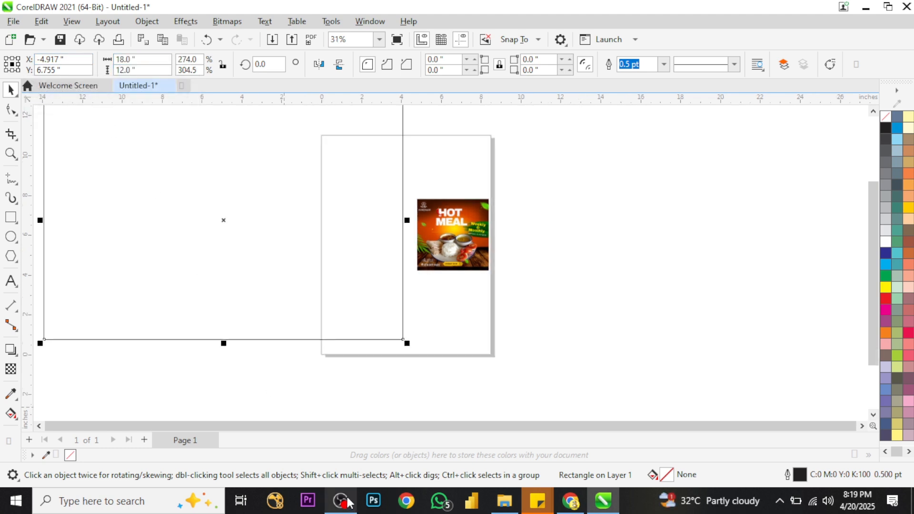
{"action": "left_click_drag", "start_coordinate": [257, 277], "coordinate": [161, 226]}
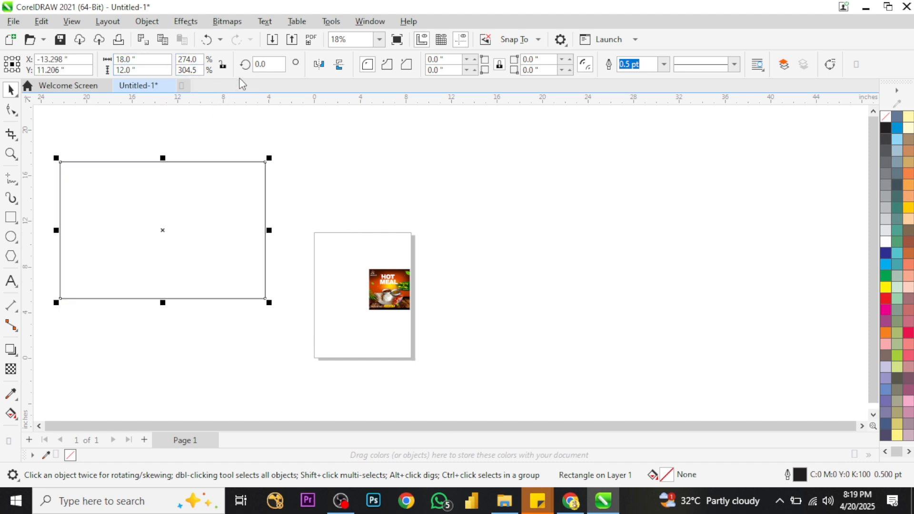
PowerClip the Hot Meal image inside the 18 × 12 inch rectangle
{"action": "left_click", "coordinate": [398, 298]}
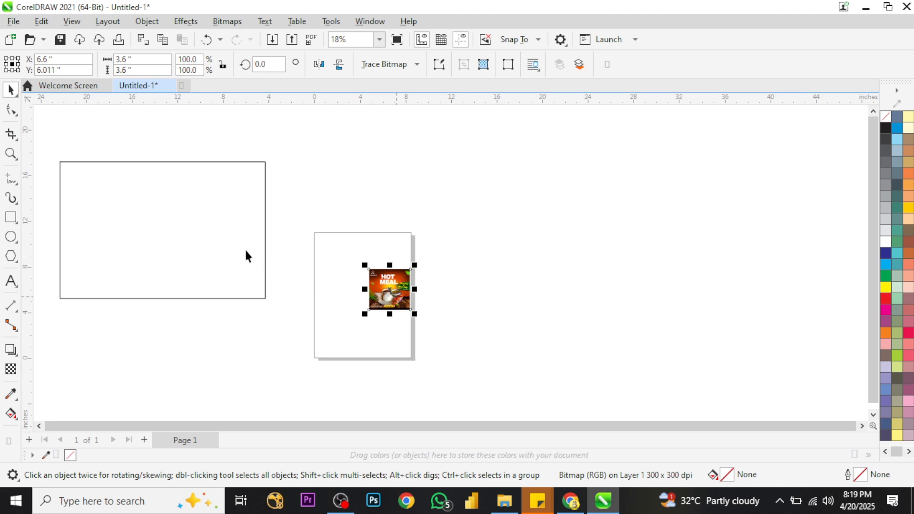
{"action": "right_click", "coordinate": [401, 286]}
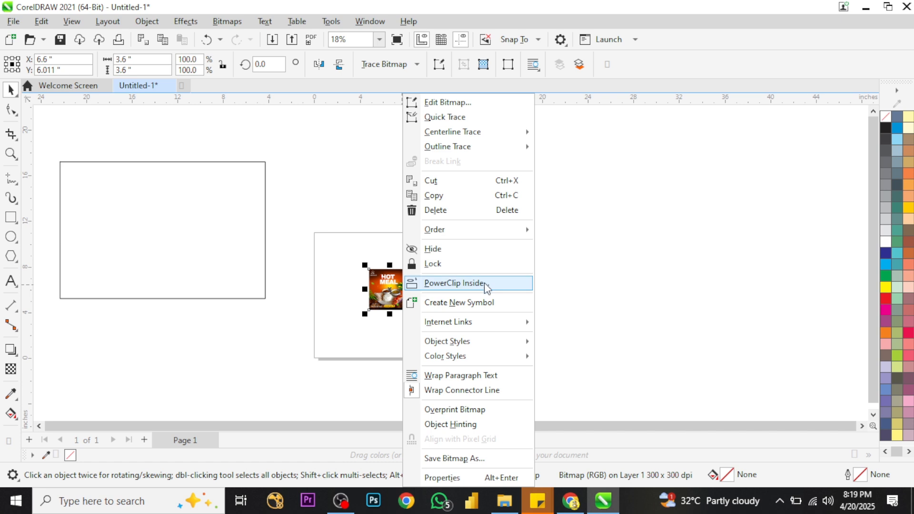
{"action": "left_click", "coordinate": [456, 283]}
{"action": "left_click", "coordinate": [137, 197]}
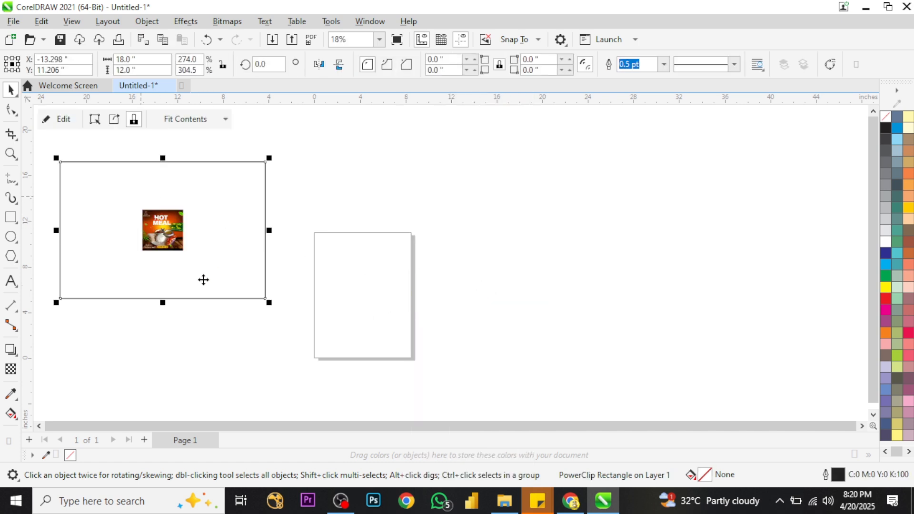
Enlarge the clipped Hot Meal image to about 18.09 inches square and shift it down to align its top with the frame's
{"action": "left_click", "coordinate": [191, 321]}
{"action": "left_click", "coordinate": [158, 237]}
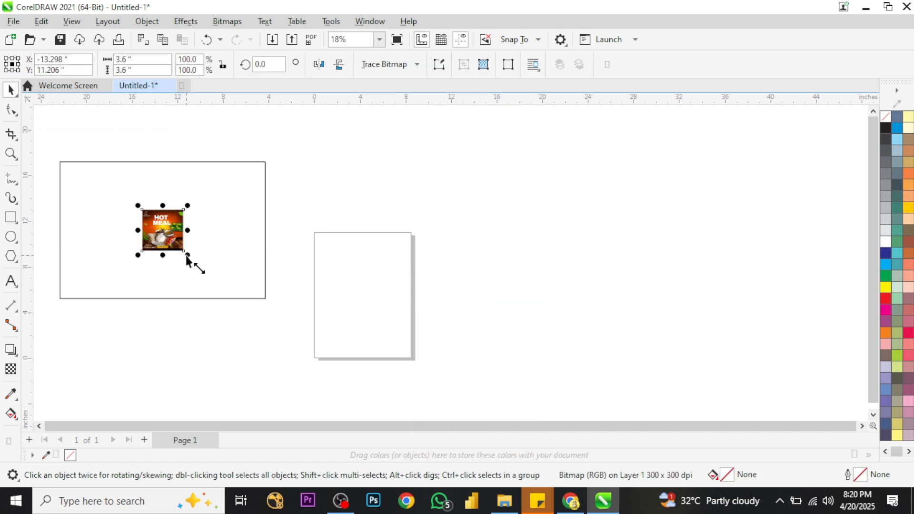
{"action": "left_click_drag", "start_coordinate": [184, 252], "coordinate": [278, 338]}
{"action": "left_click_drag", "start_coordinate": [276, 338], "coordinate": [275, 336]}
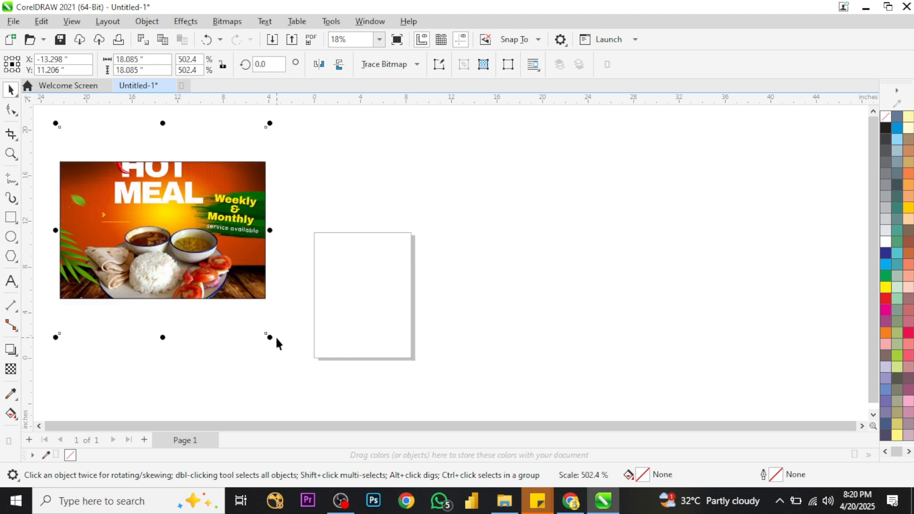
{"action": "left_click_drag", "start_coordinate": [163, 222], "coordinate": [165, 254]}
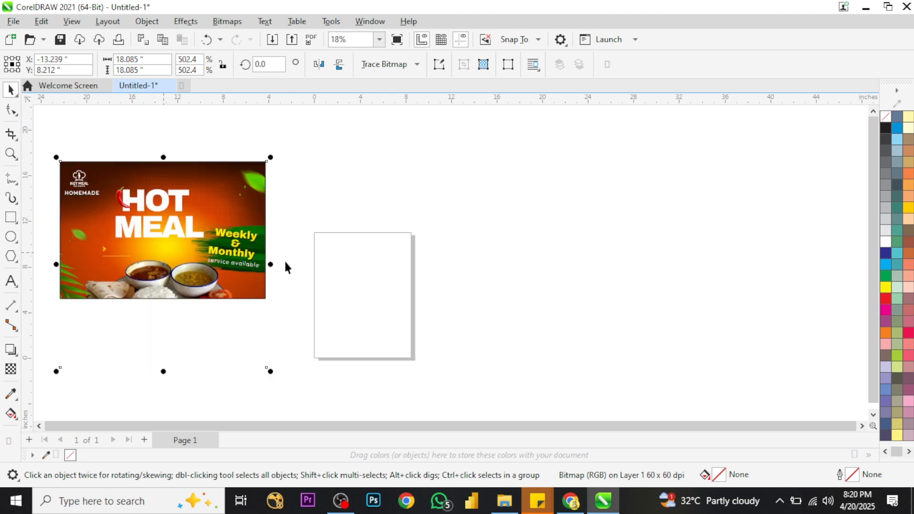
{"action": "left_click_drag", "start_coordinate": [53, 145], "coordinate": [471, 372]}
{"action": "scroll", "coordinate": [469, 365], "scroll_direction": "down", "scroll_amount": 4}
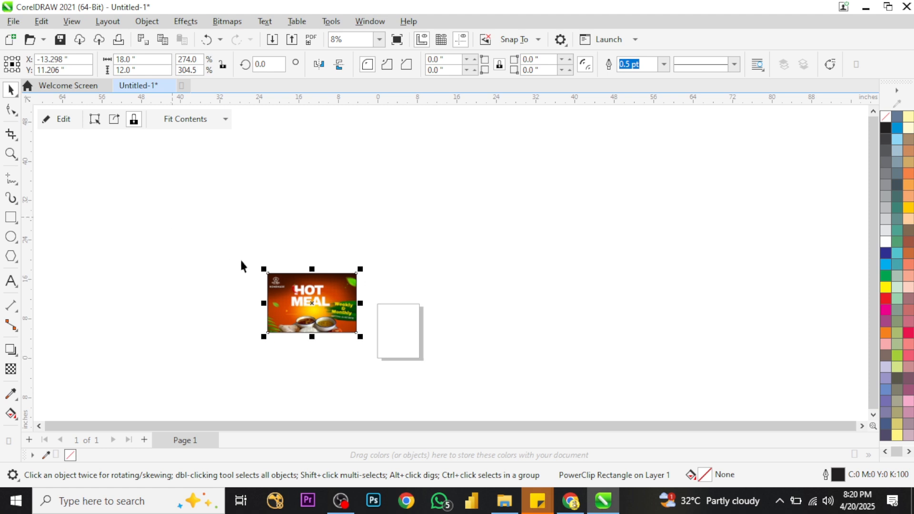
{"action": "scroll", "coordinate": [333, 349], "scroll_direction": "up", "scroll_amount": 4}
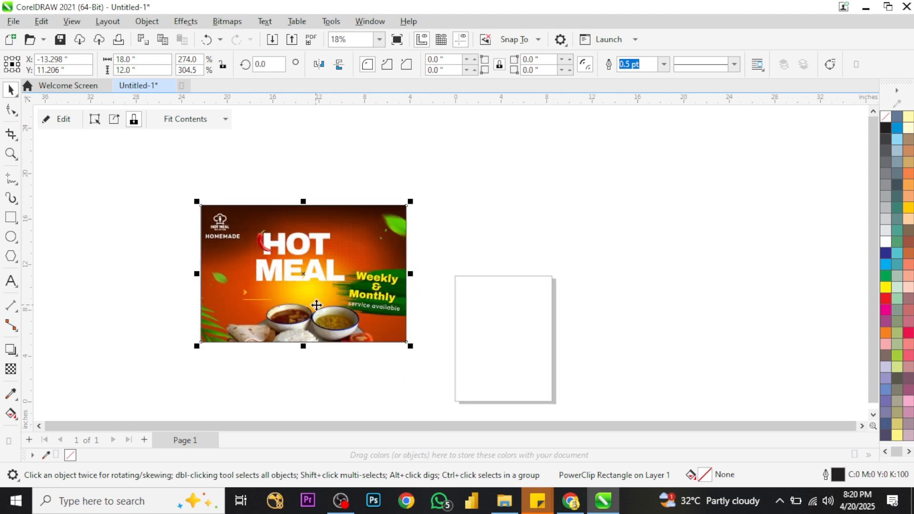
{"action": "left_click", "coordinate": [347, 384]}
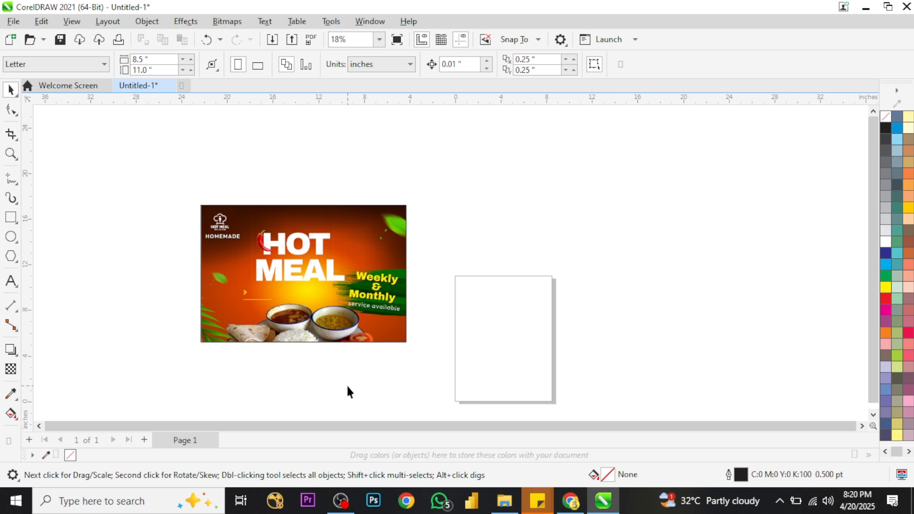
{"action": "left_click_drag", "start_coordinate": [110, 157], "coordinate": [465, 326]}
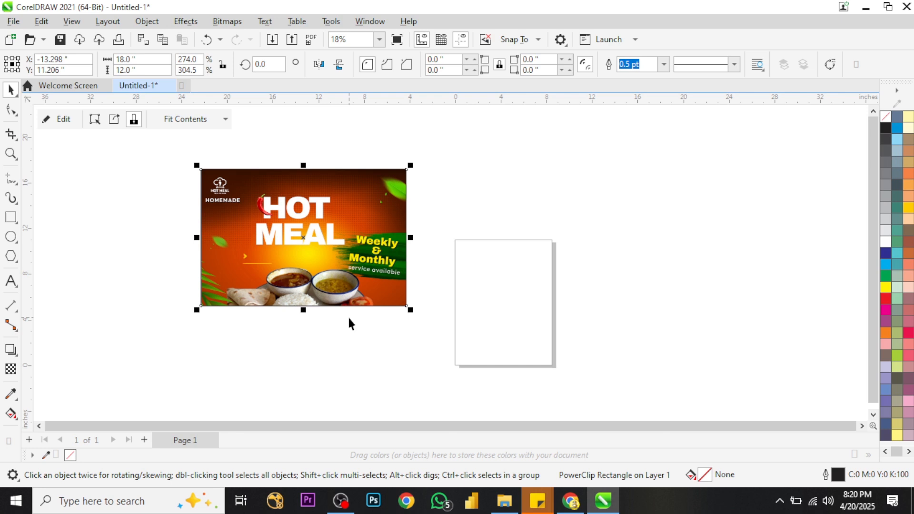
{"action": "scroll", "coordinate": [478, 343], "scroll_direction": "down", "scroll_amount": 1}
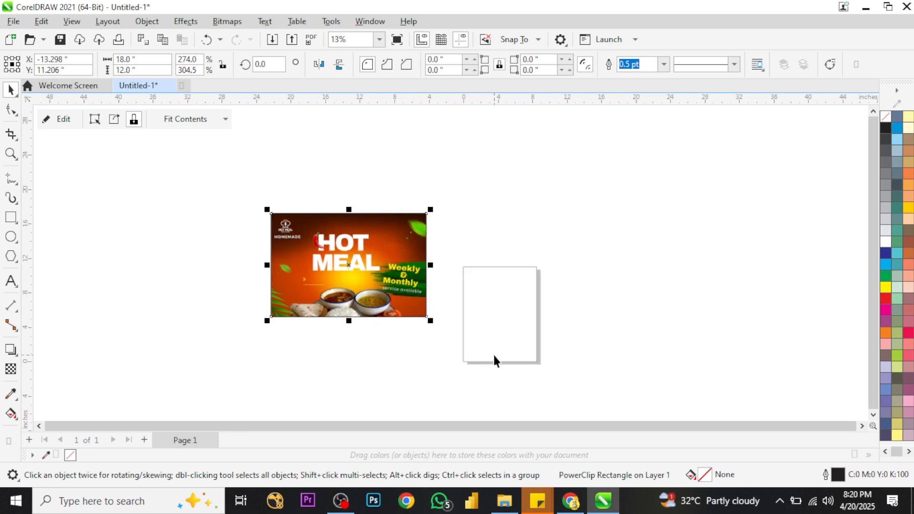
{"action": "scroll", "coordinate": [283, 199], "scroll_direction": "up", "scroll_amount": 2}
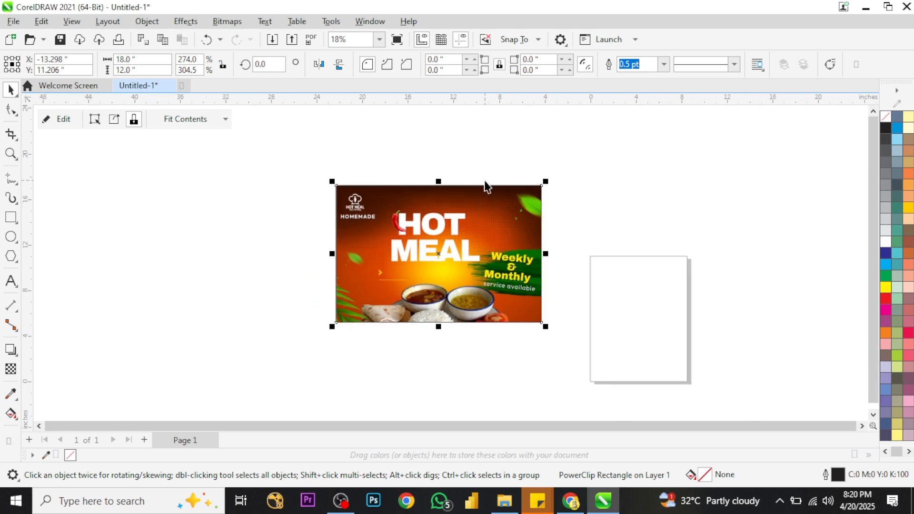
{"action": "scroll", "coordinate": [488, 186], "scroll_direction": "down", "scroll_amount": 1}
{"action": "scroll", "coordinate": [546, 257], "scroll_direction": "down", "scroll_amount": 1}
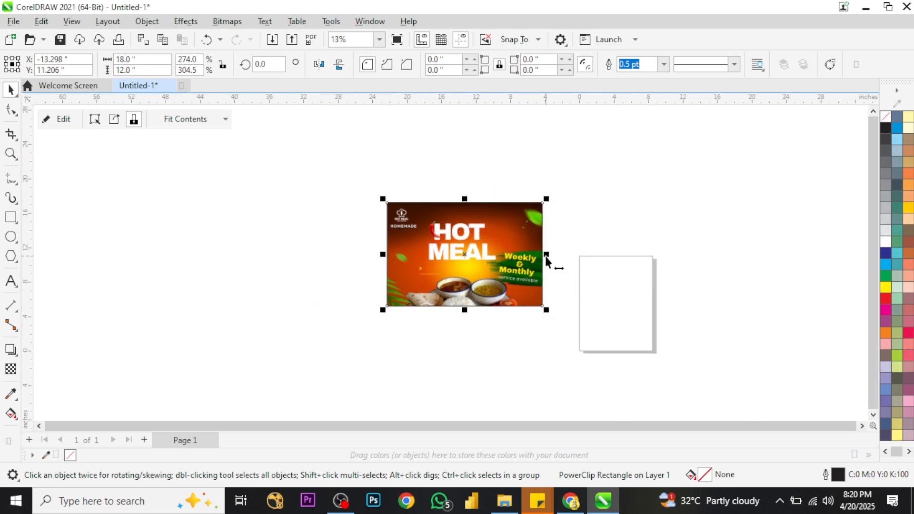
Duplicate the clipped 18 × 12 inch Hot Meal artwork to its left, and place another copy directly below that duplicate
{"action": "left_click_drag", "start_coordinate": [357, 179], "coordinate": [608, 349]}
{"action": "left_click_drag", "start_coordinate": [467, 262], "coordinate": [257, 262]}
{"action": "scroll", "coordinate": [307, 272], "scroll_direction": "down", "scroll_amount": 1}
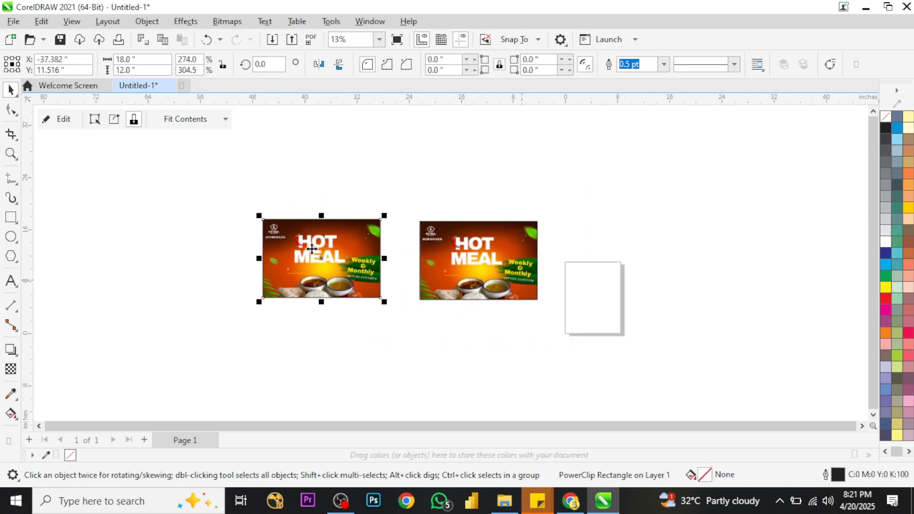
{"action": "left_click_drag", "start_coordinate": [326, 259], "coordinate": [323, 362]}
{"action": "left_click", "coordinate": [423, 364]}
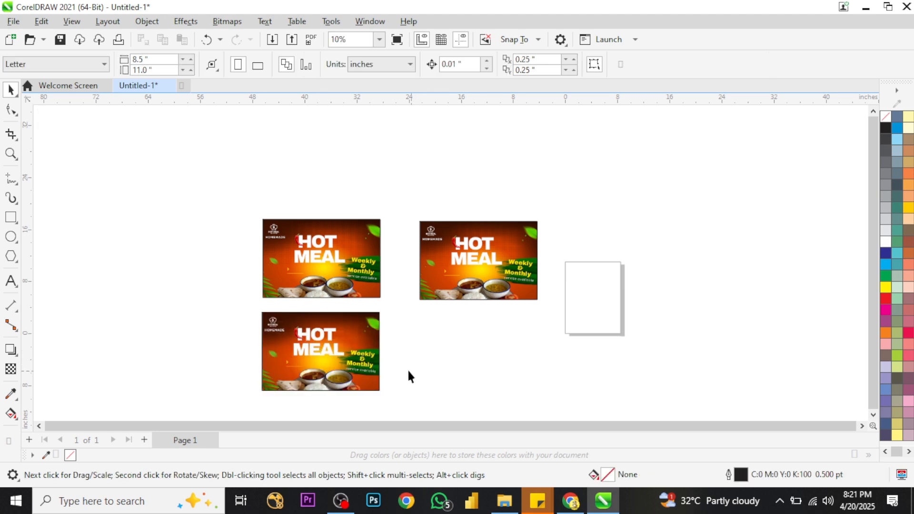
Delete the Hot Meal image from inside the lower copy, keeping its 18 × 12 inch PowerClip frame
{"action": "scroll", "coordinate": [407, 368], "scroll_direction": "down", "scroll_amount": 2}
{"action": "scroll", "coordinate": [342, 237], "scroll_direction": "up", "scroll_amount": 3}
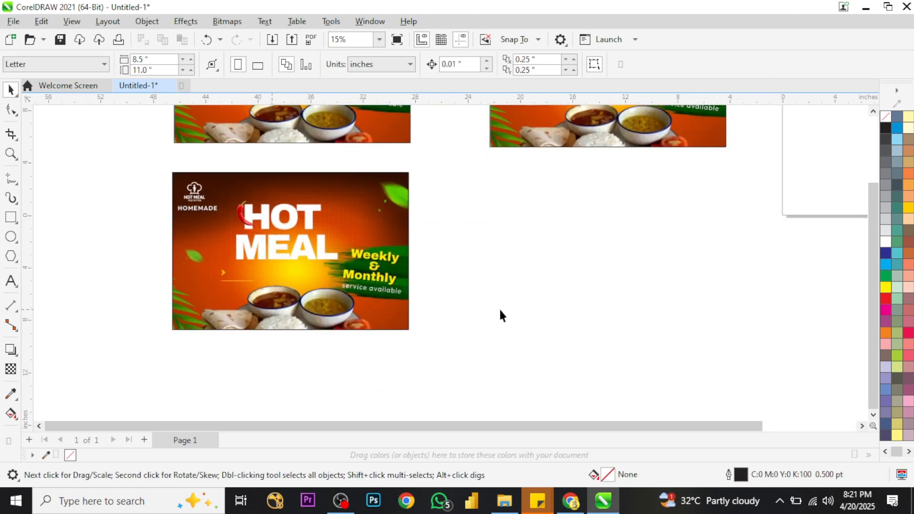
{"action": "left_click", "coordinate": [264, 251]}
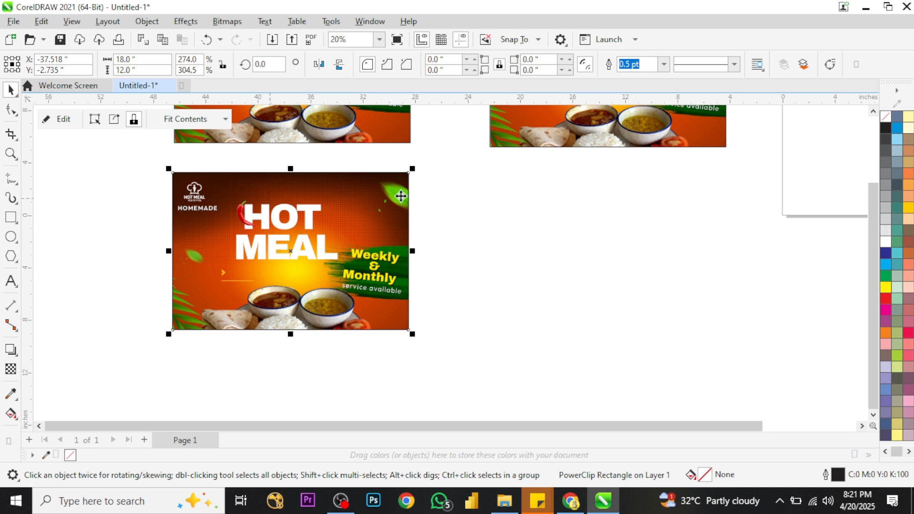
{"action": "left_click", "coordinate": [455, 271]}
{"action": "left_click", "coordinate": [306, 250]}
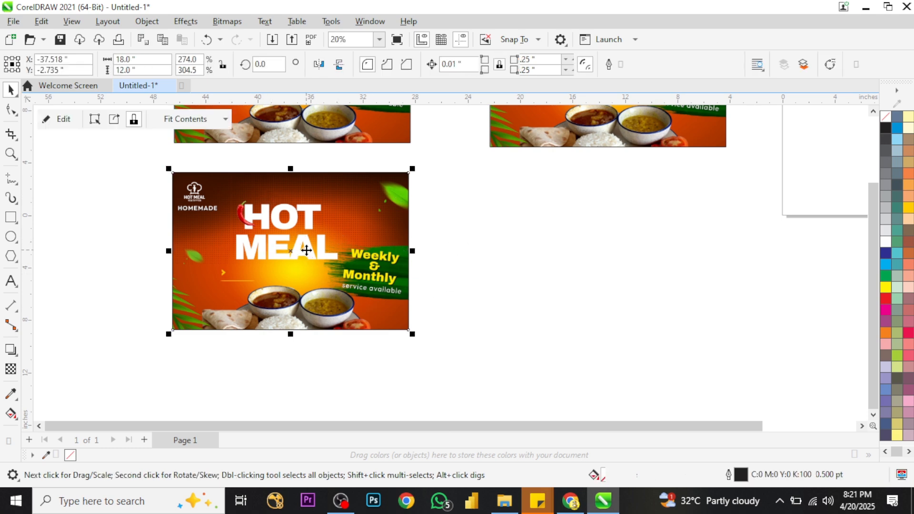
{"action": "left_click", "coordinate": [305, 248], "text": "ctrl"}
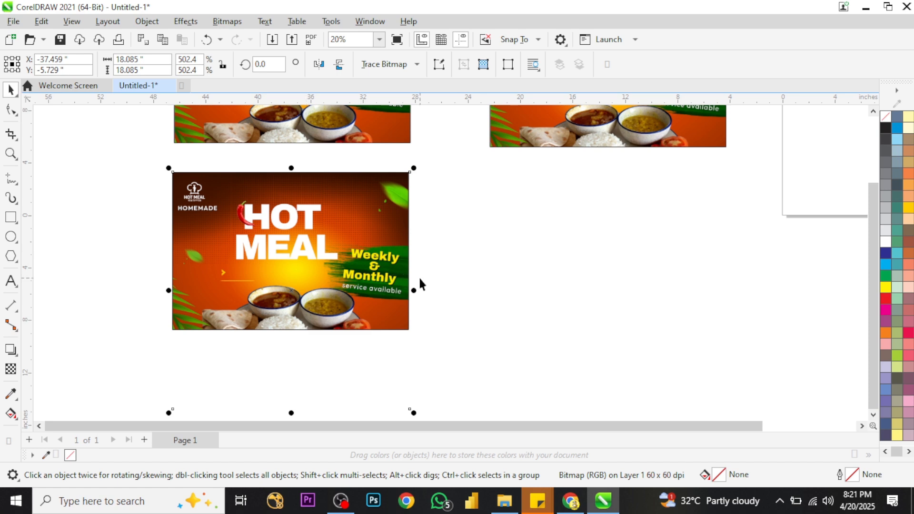
{"action": "key", "text": "Delete"}
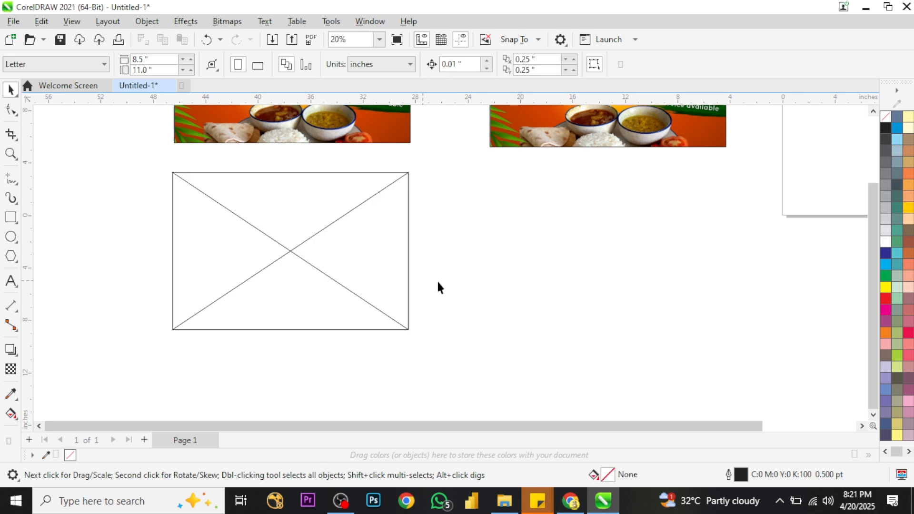
Remove the PowerClip frame property from the emptied lower rectangle
{"action": "left_click", "coordinate": [312, 237]}
{"action": "right_click", "coordinate": [312, 236]}
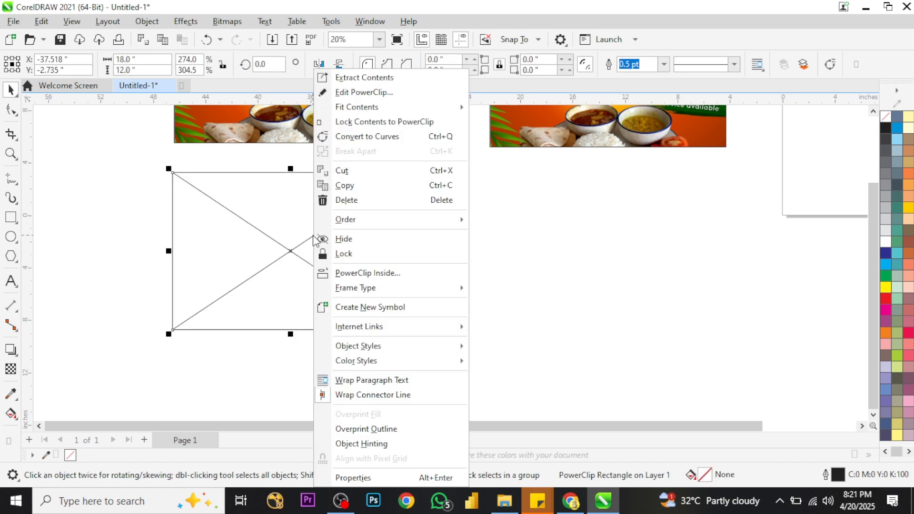
{"action": "mouse_move", "coordinate": [426, 288]}
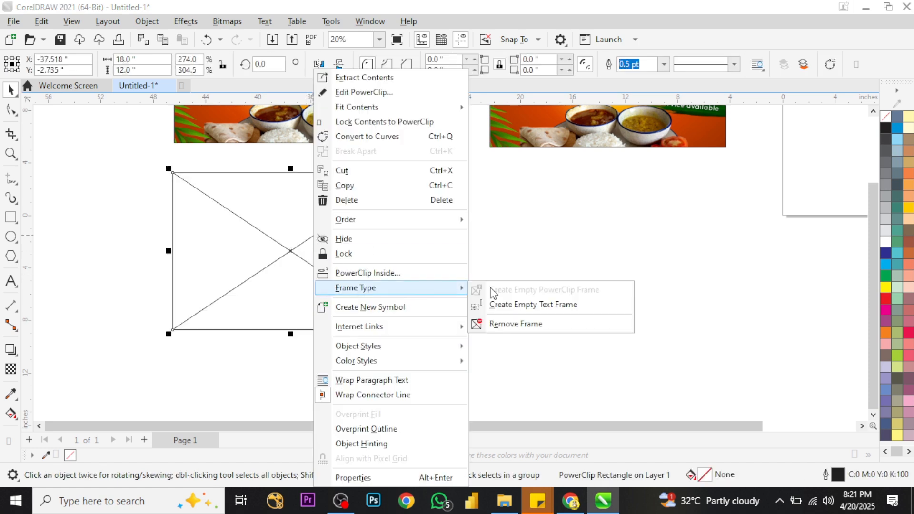
{"action": "left_click", "coordinate": [510, 324]}
{"action": "scroll", "coordinate": [295, 326], "scroll_direction": "down", "scroll_amount": 1}
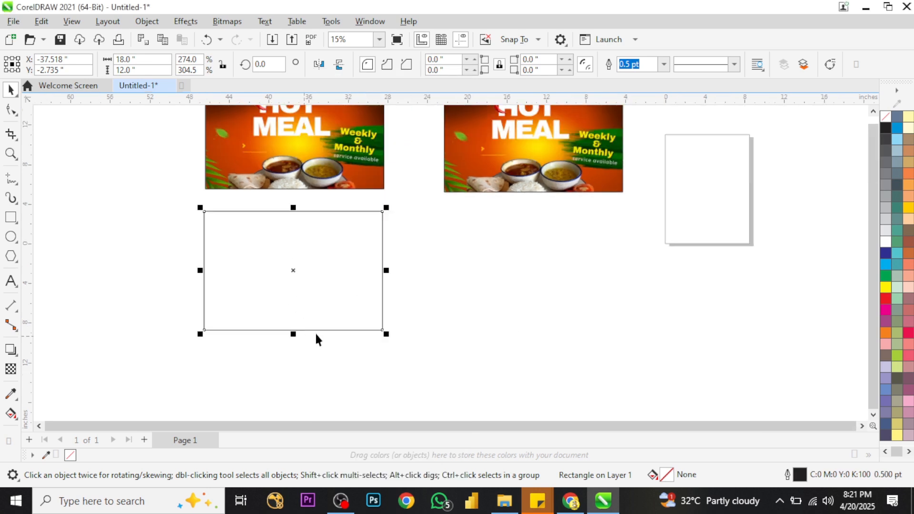
{"action": "left_click", "coordinate": [459, 294]}
{"action": "scroll", "coordinate": [335, 256], "scroll_direction": "up", "scroll_amount": 1}
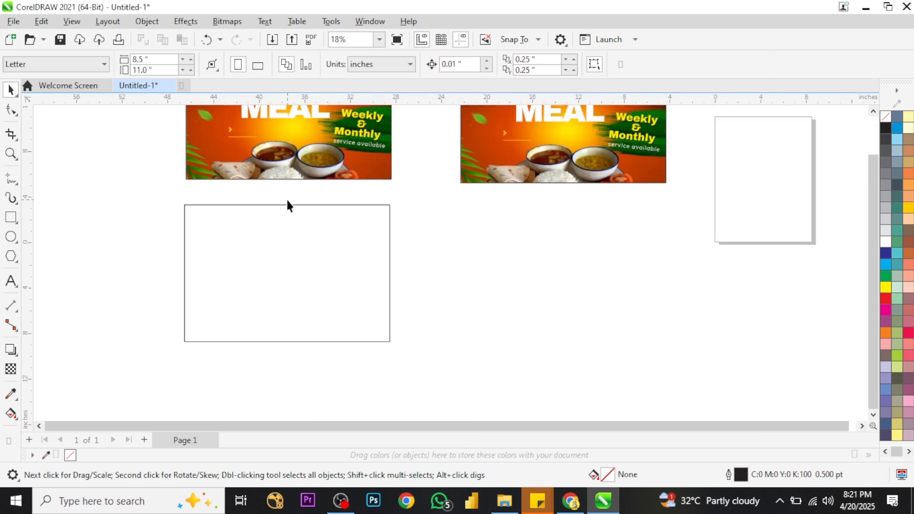
Delete the Hot Meal image from inside the upper duplicate, keeping its 18 × 12 inch PowerClip frame
{"action": "left_click", "coordinate": [306, 295]}
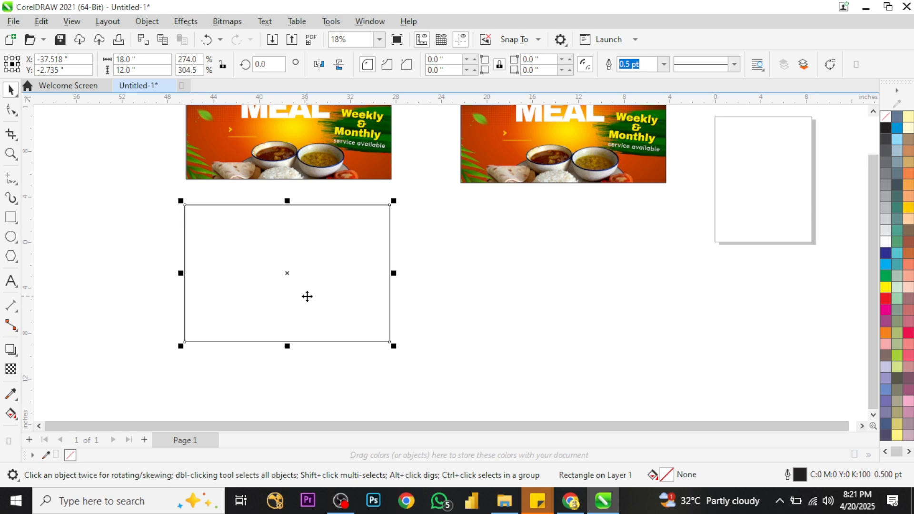
{"action": "scroll", "coordinate": [314, 335], "scroll_direction": "down", "scroll_amount": 2}
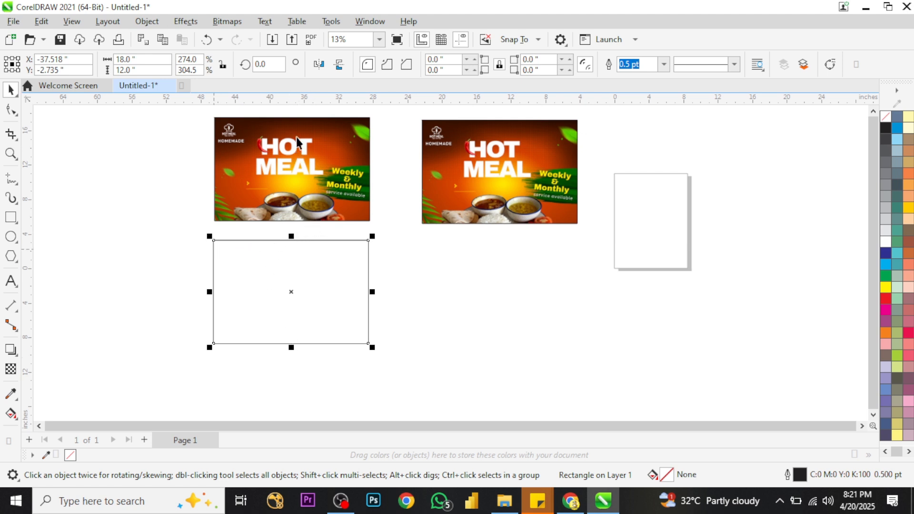
{"action": "scroll", "coordinate": [264, 308], "scroll_direction": "down", "scroll_amount": 1}
{"action": "scroll", "coordinate": [284, 152], "scroll_direction": "up", "scroll_amount": 2}
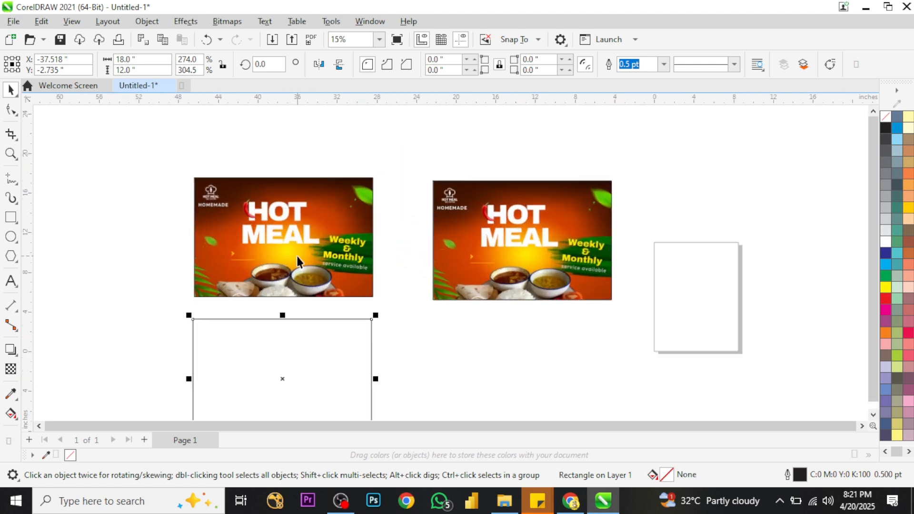
{"action": "left_click", "coordinate": [299, 259]}
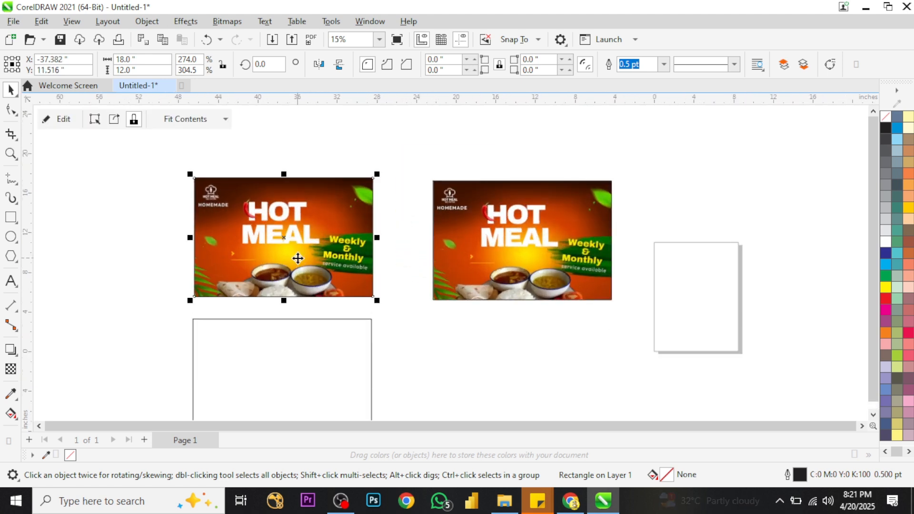
{"action": "left_click", "coordinate": [319, 241], "text": "ctrl"}
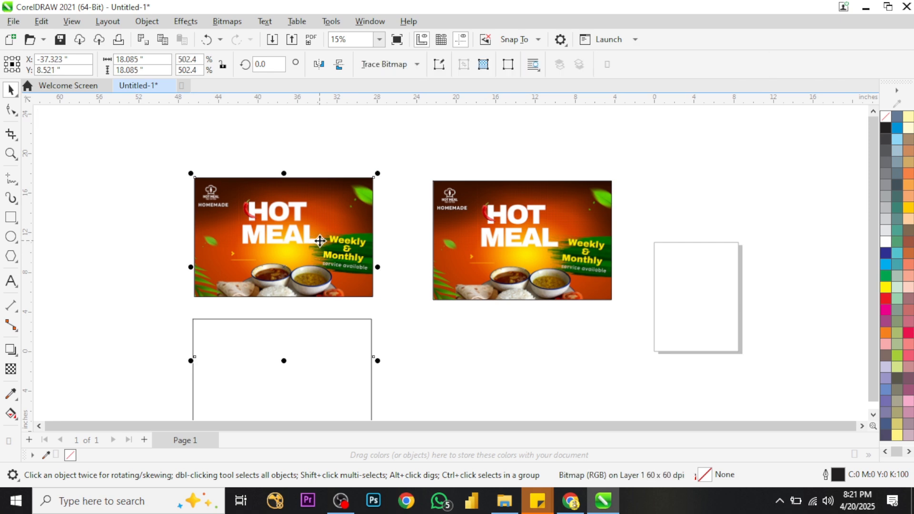
{"action": "key", "text": "Delete"}
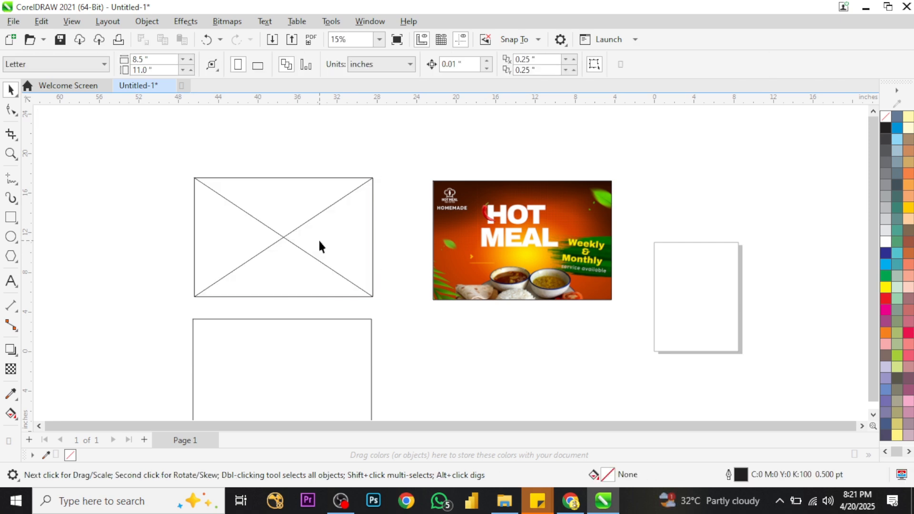
Remove the PowerClip frame property from the emptied upper rectangle
{"action": "left_click", "coordinate": [291, 227]}
{"action": "right_click", "coordinate": [293, 231]}
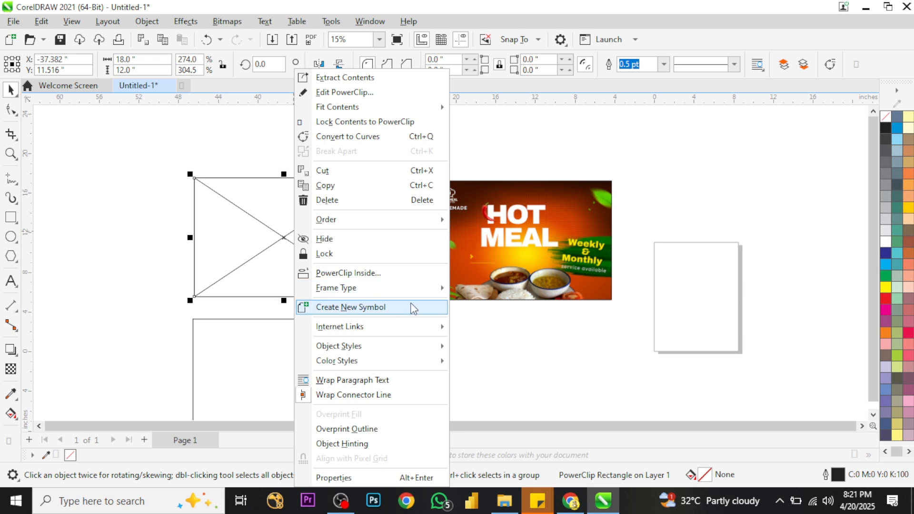
{"action": "mouse_move", "coordinate": [423, 288]}
{"action": "left_click", "coordinate": [491, 325]}
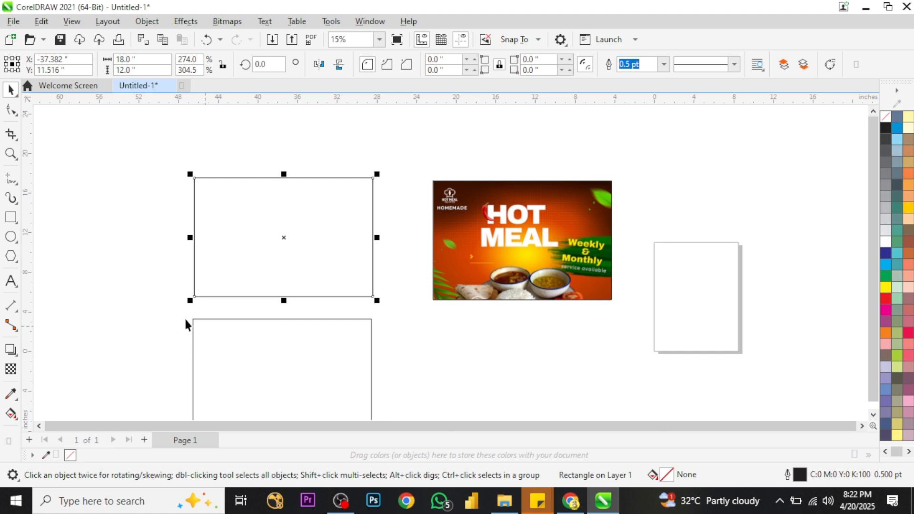
Apply a one-step inside contour with a 1.5 mm offset to the upper empty rectangle
{"action": "scroll", "coordinate": [202, 223], "scroll_direction": "up", "scroll_amount": 2}
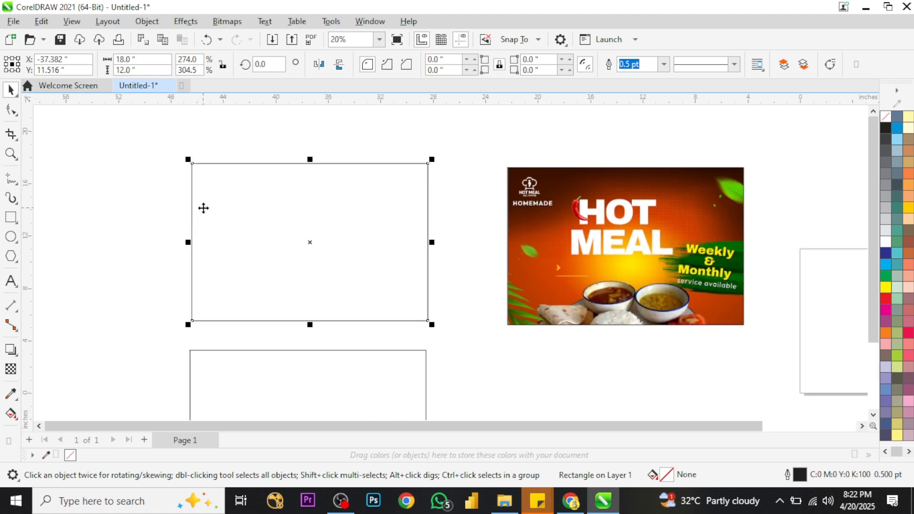
{"action": "scroll", "coordinate": [203, 208], "scroll_direction": "down", "scroll_amount": 2}
{"action": "left_click", "coordinate": [210, 184]}
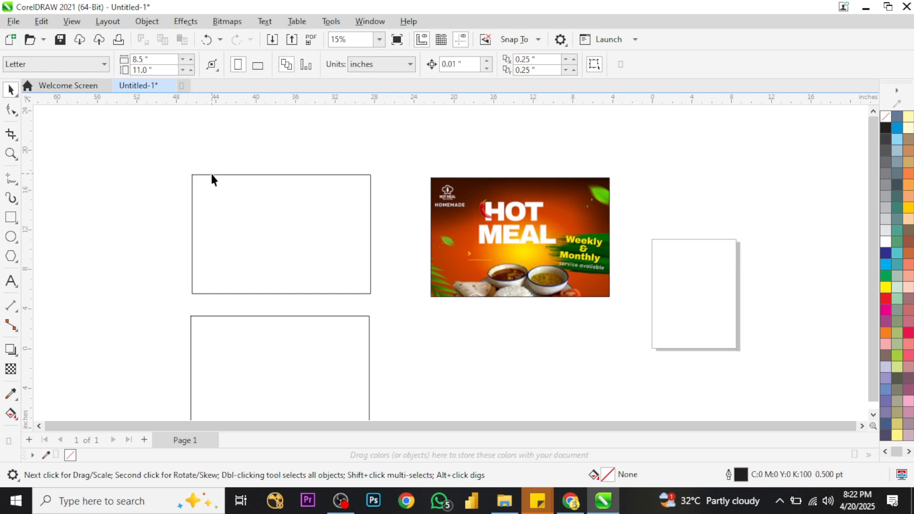
{"action": "left_click", "coordinate": [210, 175]}
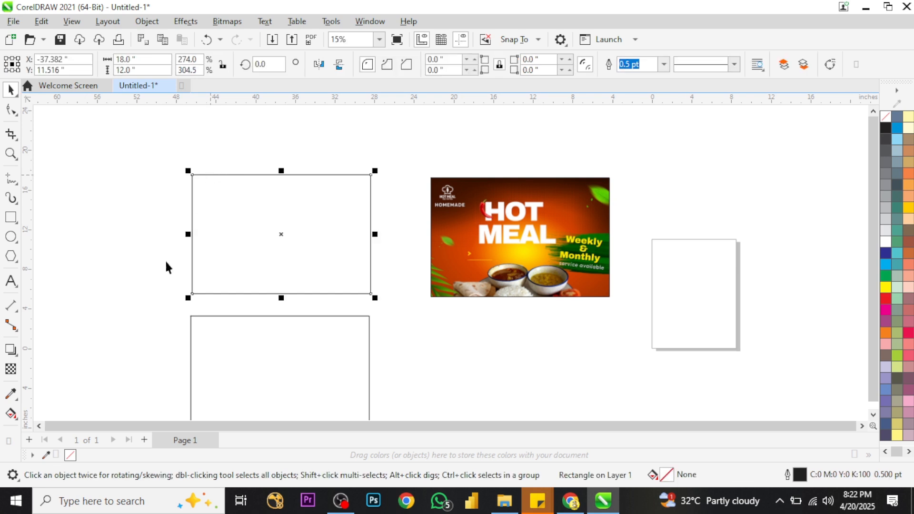
{"action": "left_click", "coordinate": [15, 356]}
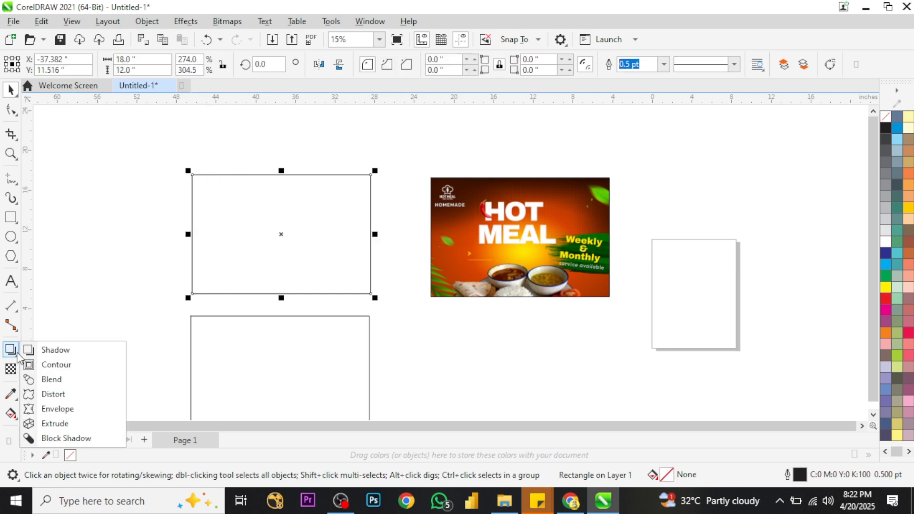
{"action": "left_click", "coordinate": [54, 363]}
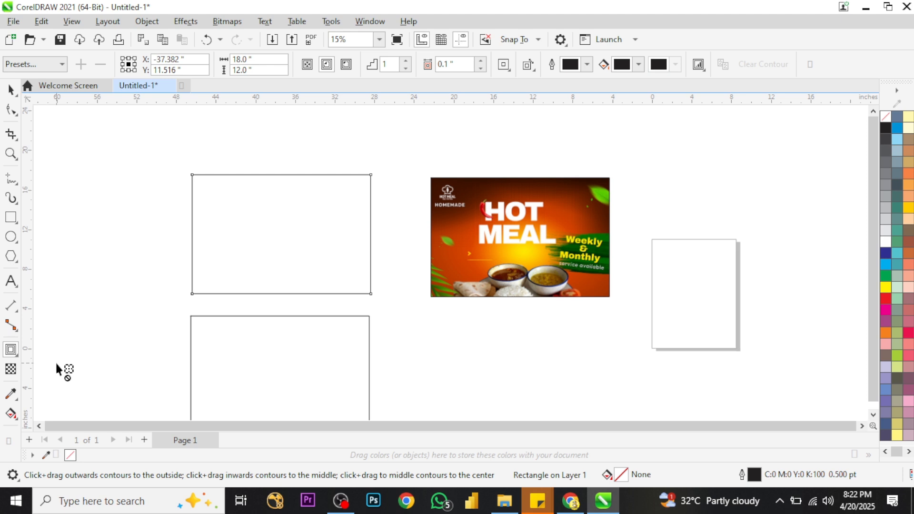
{"action": "left_click_drag", "start_coordinate": [462, 66], "coordinate": [399, 63]}
{"action": "type", "text": "1.5"}
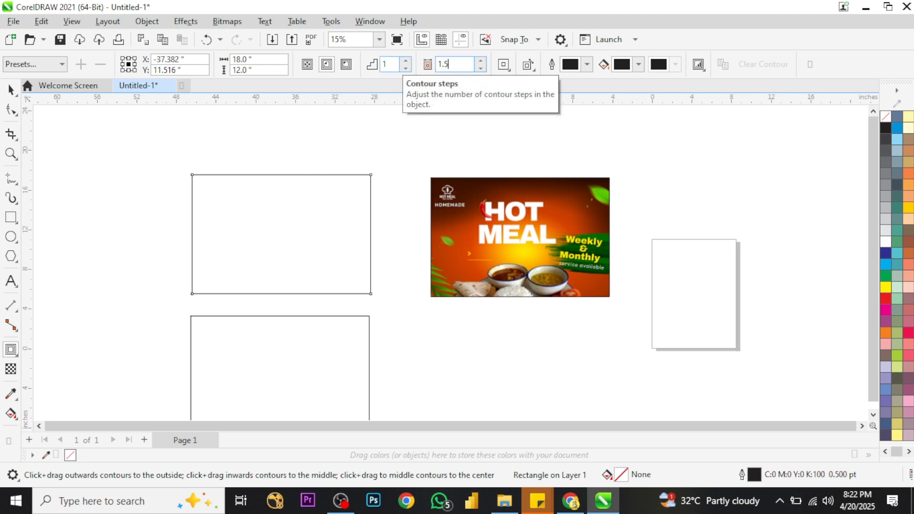
{"action": "type", "text": "MM"}
{"action": "key", "text": "Return"}
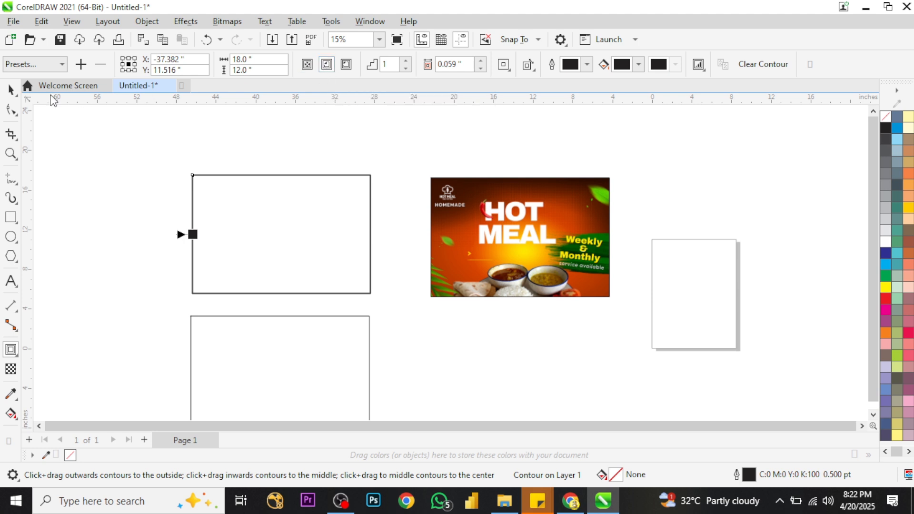
{"action": "left_click", "coordinate": [11, 92]}
{"action": "left_click", "coordinate": [70, 171]}
Inspect the contour spacing at the upper rectangle's top-left corner and select the outer control rectangle
{"action": "scroll", "coordinate": [180, 191], "scroll_direction": "up", "scroll_amount": 6}
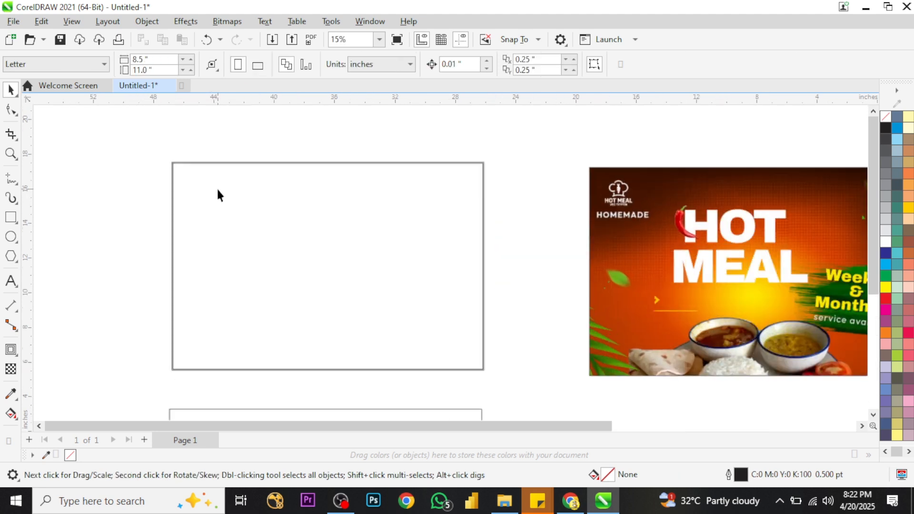
{"action": "scroll", "coordinate": [175, 168], "scroll_direction": "up", "scroll_amount": 3}
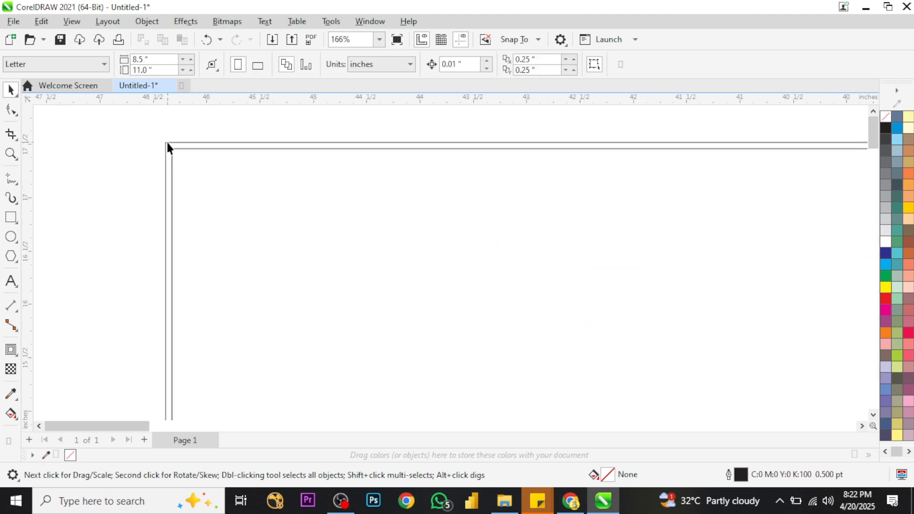
{"action": "left_click", "coordinate": [167, 144]}
{"action": "scroll", "coordinate": [162, 150], "scroll_direction": "down", "scroll_amount": 2}
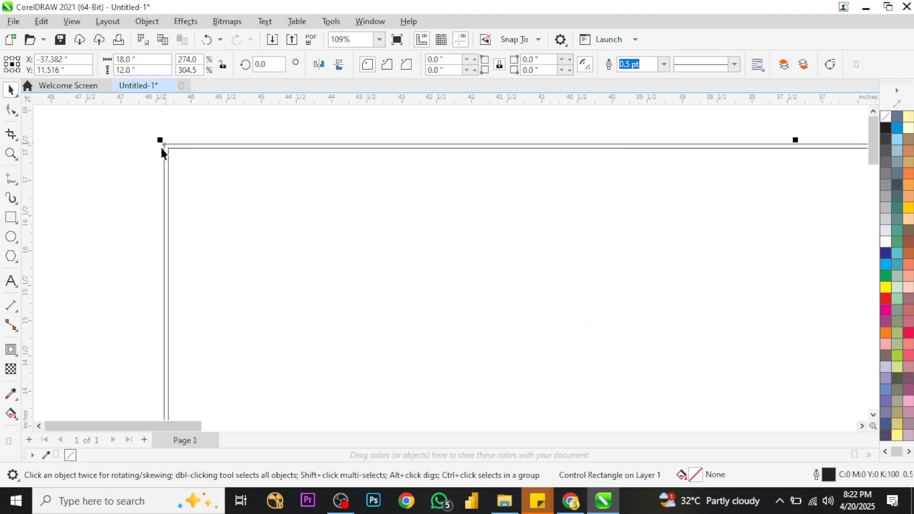
Break the inner contour apart from the upper rectangle and combine both outlines into a single curve
{"action": "scroll", "coordinate": [162, 150], "scroll_direction": "down", "scroll_amount": 1}
{"action": "left_click_drag", "start_coordinate": [165, 184], "coordinate": [125, 168]}
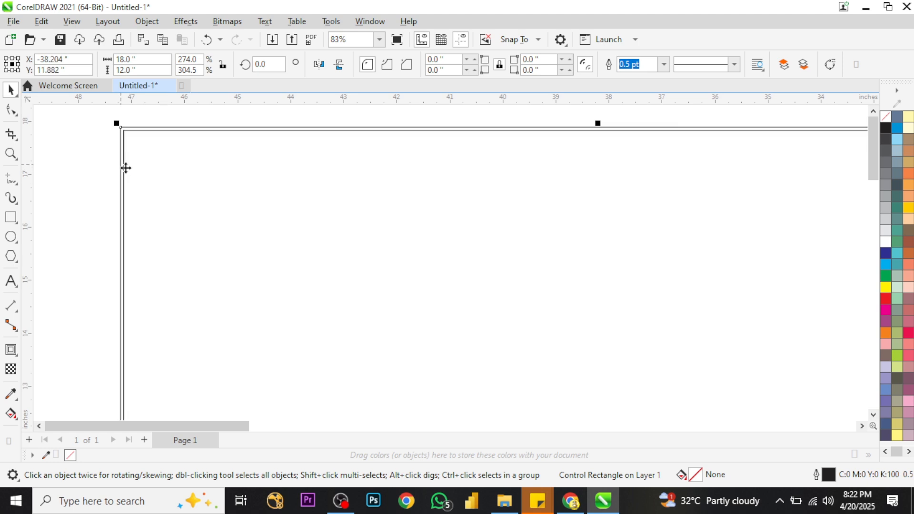
{"action": "scroll", "coordinate": [167, 161], "scroll_direction": "down", "scroll_amount": 5}
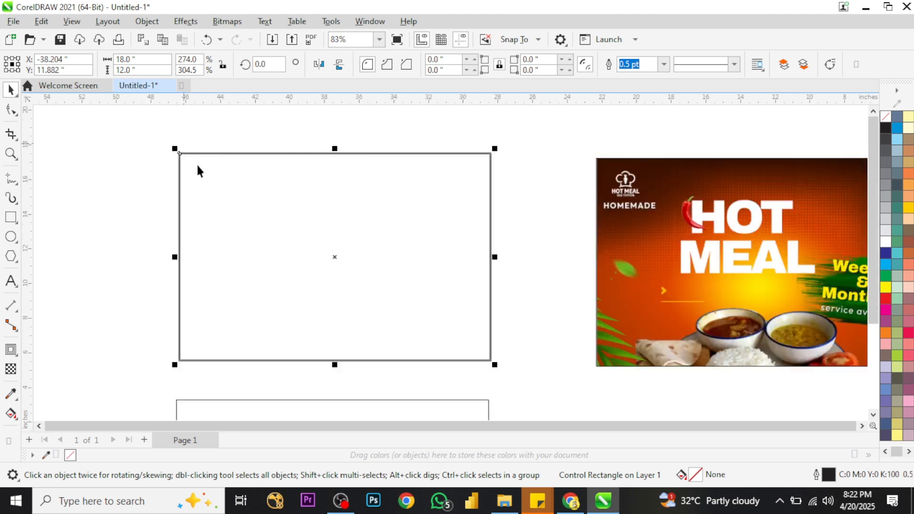
{"action": "scroll", "coordinate": [189, 202], "scroll_direction": "up", "scroll_amount": 1}
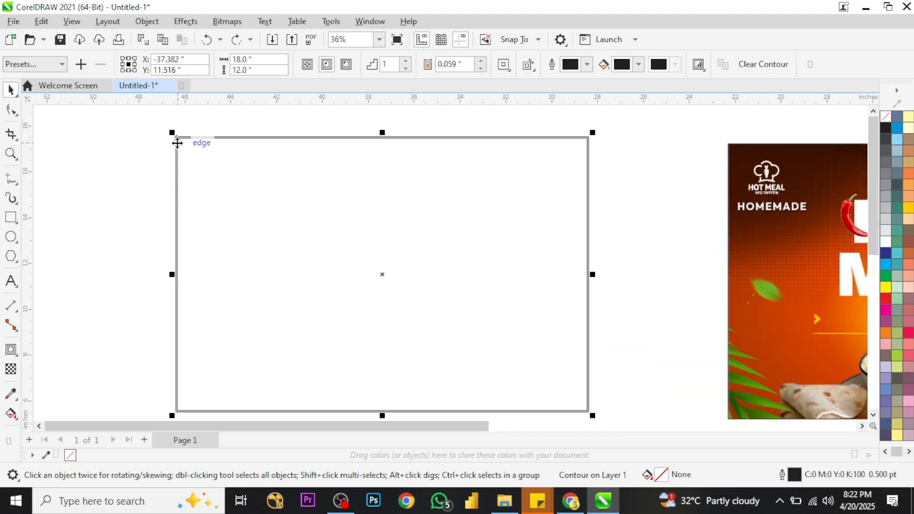
{"action": "key", "text": "ctrl+k"}
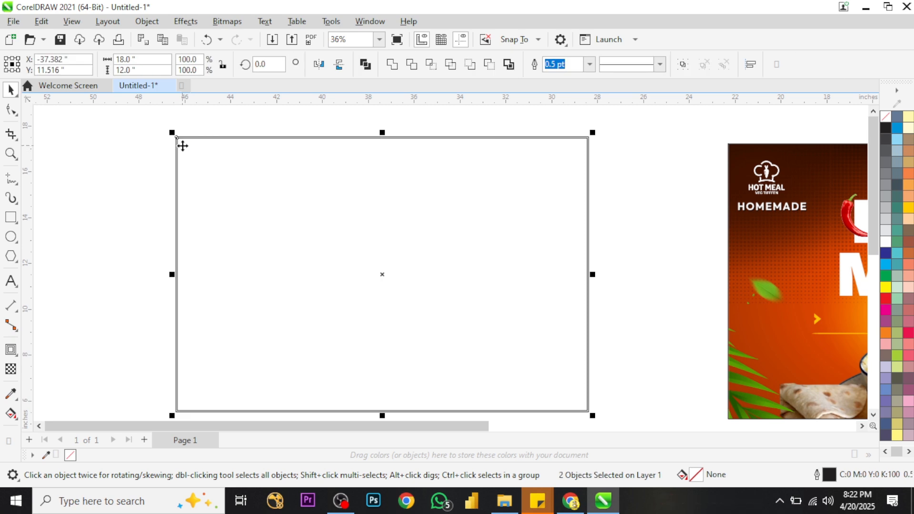
{"action": "key", "text": "ctrl+l"}
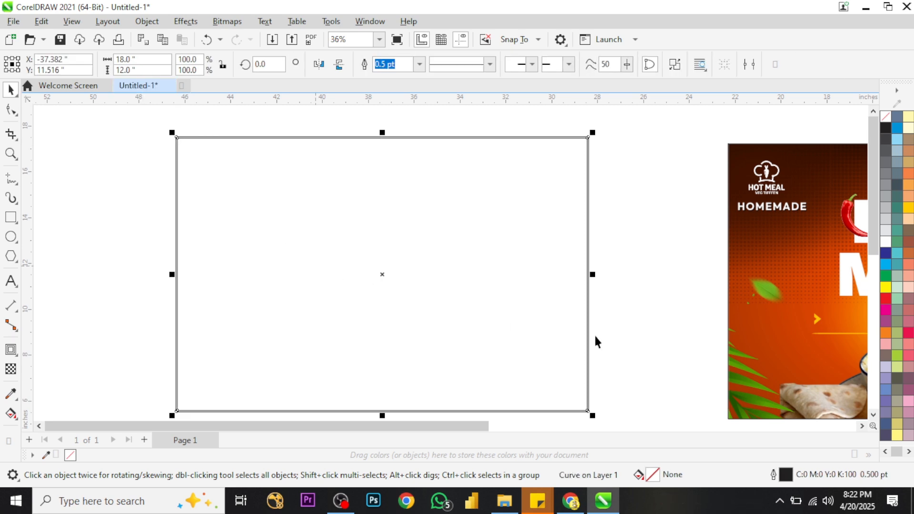
Fill the combined border curve with black and deselect it
{"action": "right_click", "coordinate": [887, 127]}
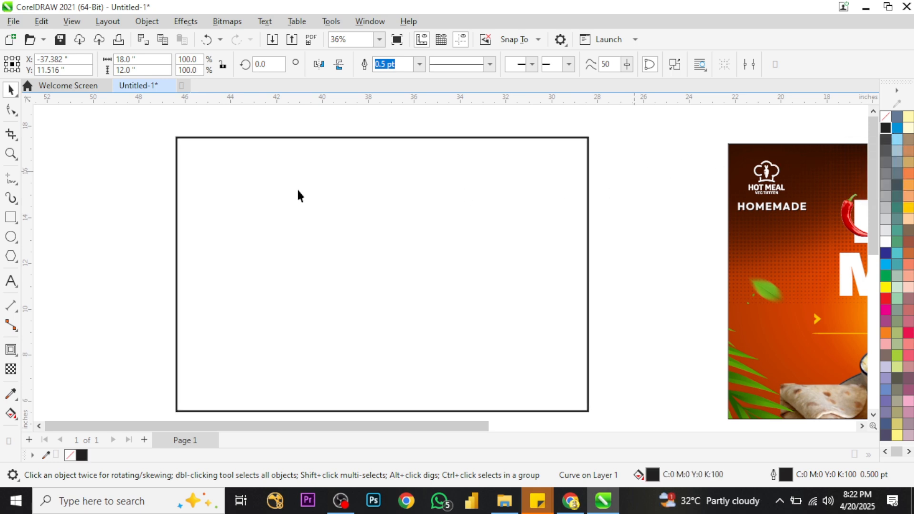
{"action": "left_click", "coordinate": [260, 187]}
{"action": "scroll", "coordinate": [259, 188], "scroll_direction": "down", "scroll_amount": 3}
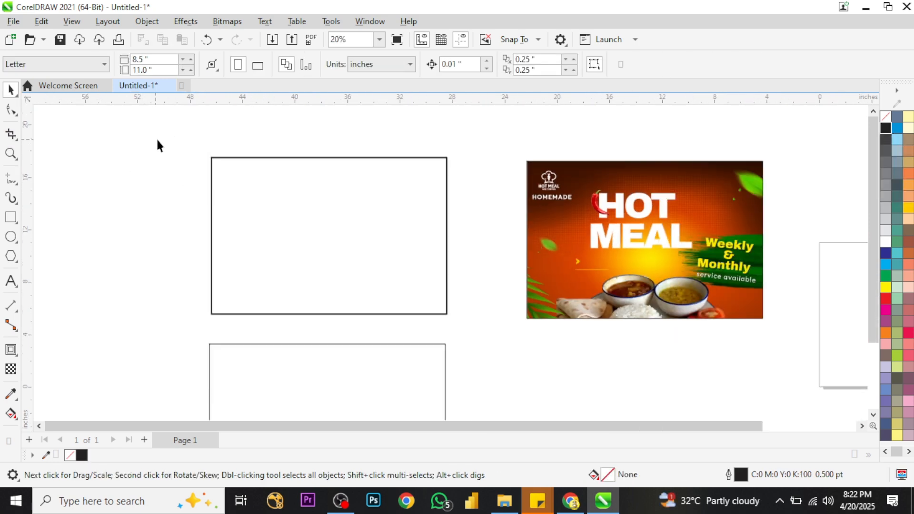
Examine the black border, the plain lower rectangle and the Hot Meal poster side by side
{"action": "left_click_drag", "start_coordinate": [476, 326], "coordinate": [473, 321]}
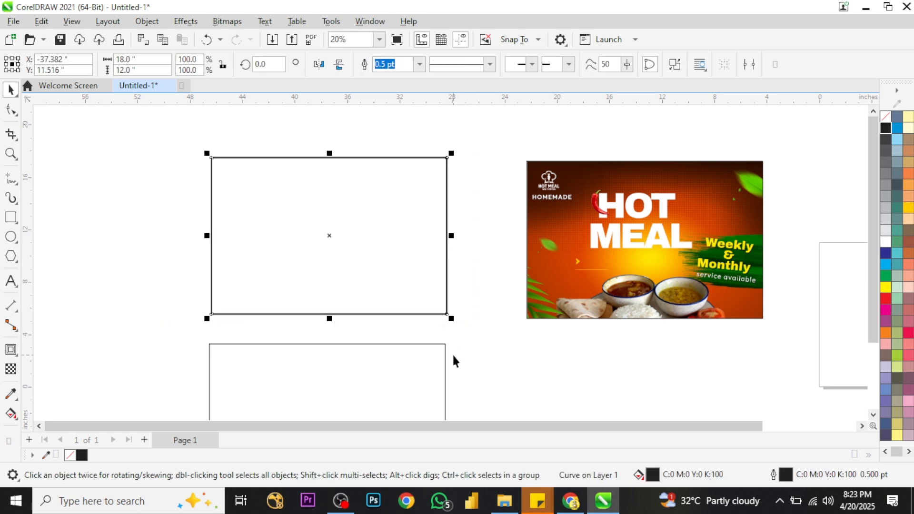
{"action": "scroll", "coordinate": [400, 280], "scroll_direction": "down", "scroll_amount": 2}
{"action": "left_click_drag", "start_coordinate": [671, 276], "coordinate": [560, 262]}
{"action": "left_click", "coordinate": [172, 302]}
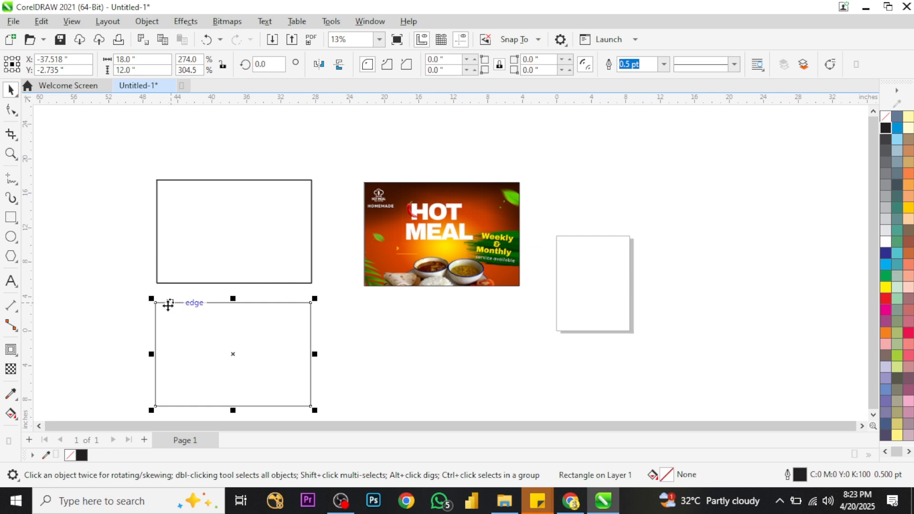
{"action": "left_click", "coordinate": [167, 181]}
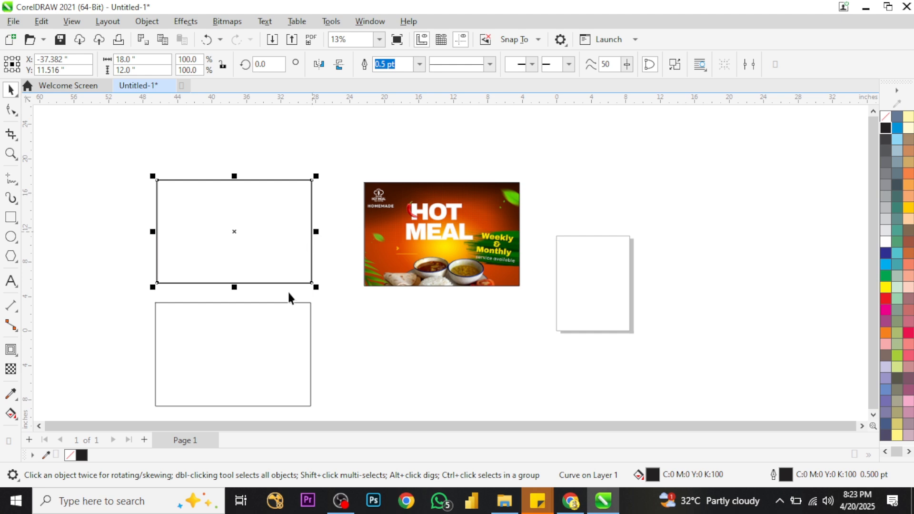
{"action": "scroll", "coordinate": [458, 202], "scroll_direction": "up", "scroll_amount": 3}
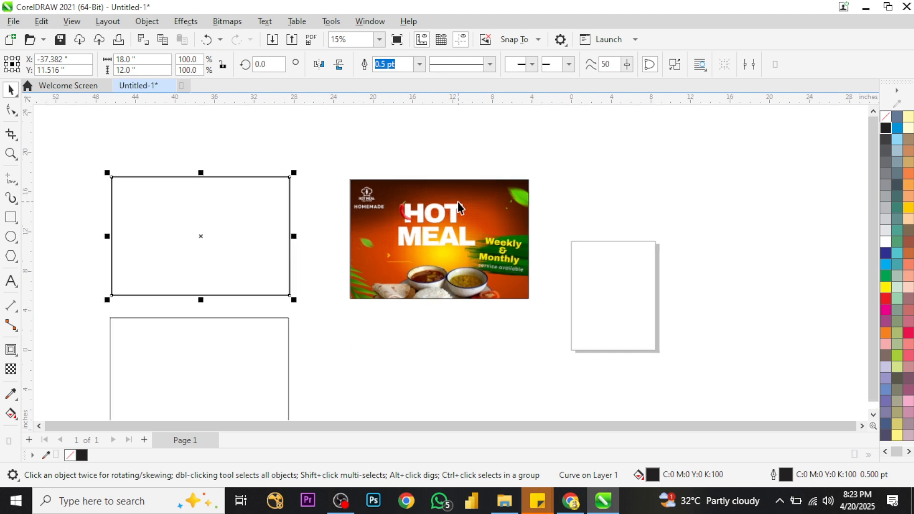
{"action": "left_click", "coordinate": [399, 262]}
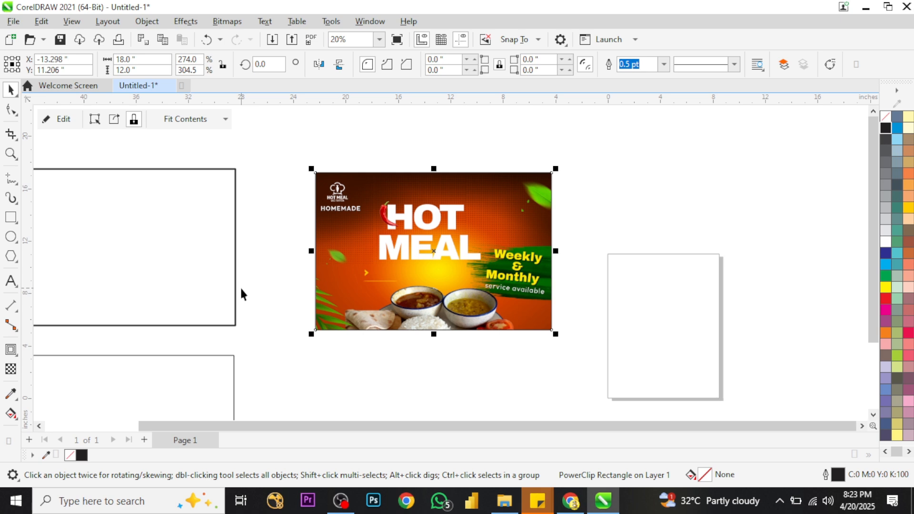
{"action": "left_click", "coordinate": [336, 382]}
{"action": "left_click", "coordinate": [356, 263]}
{"action": "left_click", "coordinate": [349, 377]}
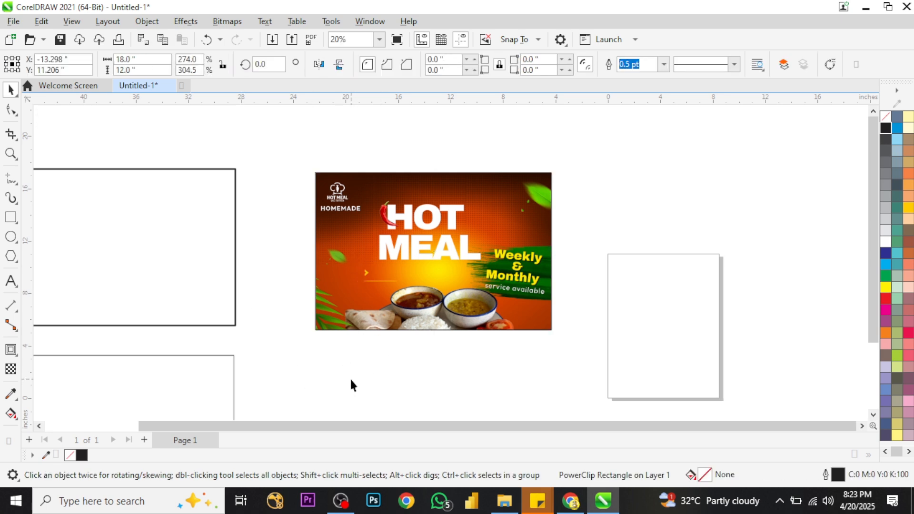
Apply a one-step outside contour with a 2 mm offset to the Hot Meal poster
{"action": "left_click", "coordinate": [367, 258]}
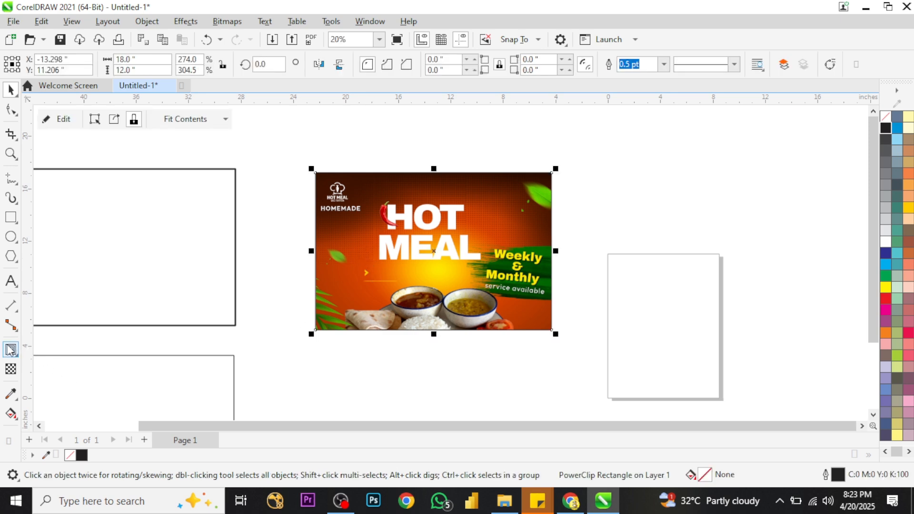
{"action": "left_click", "coordinate": [11, 351]}
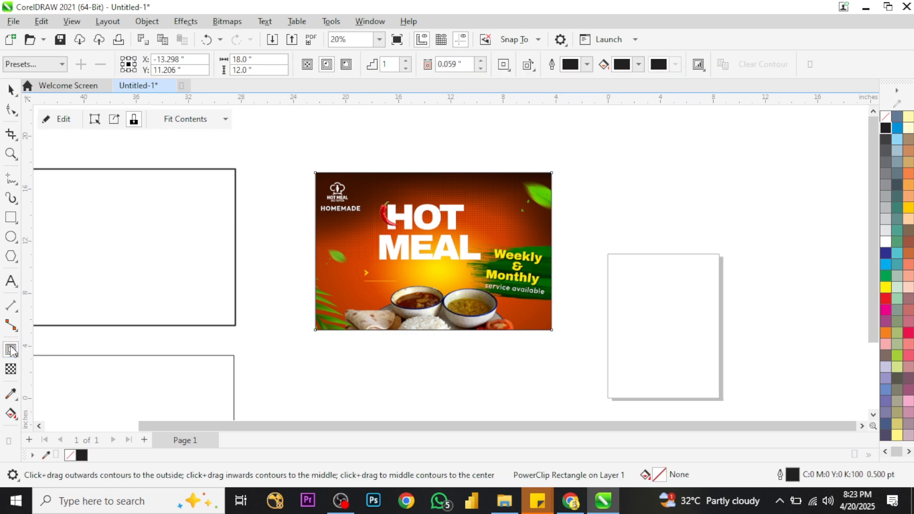
{"action": "left_click", "coordinate": [465, 64]}
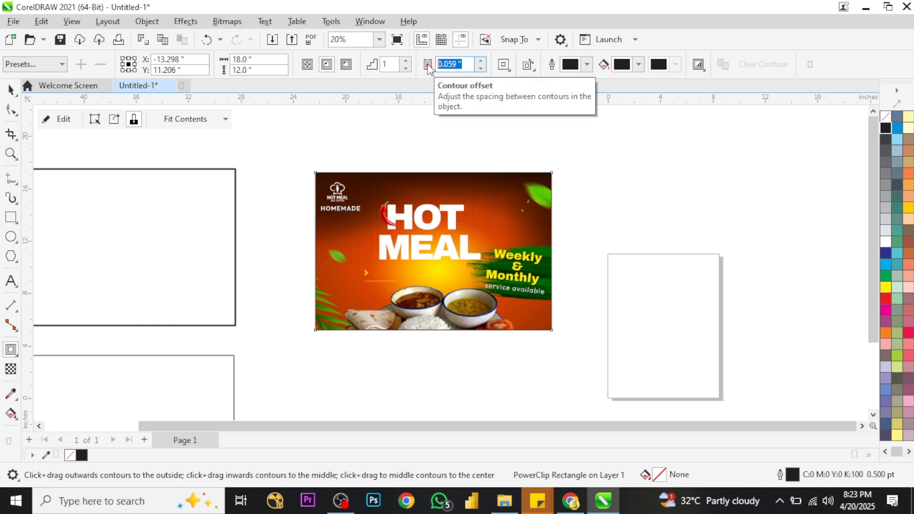
{"action": "type", "text": "2MM"}
{"action": "key", "text": "Return"}
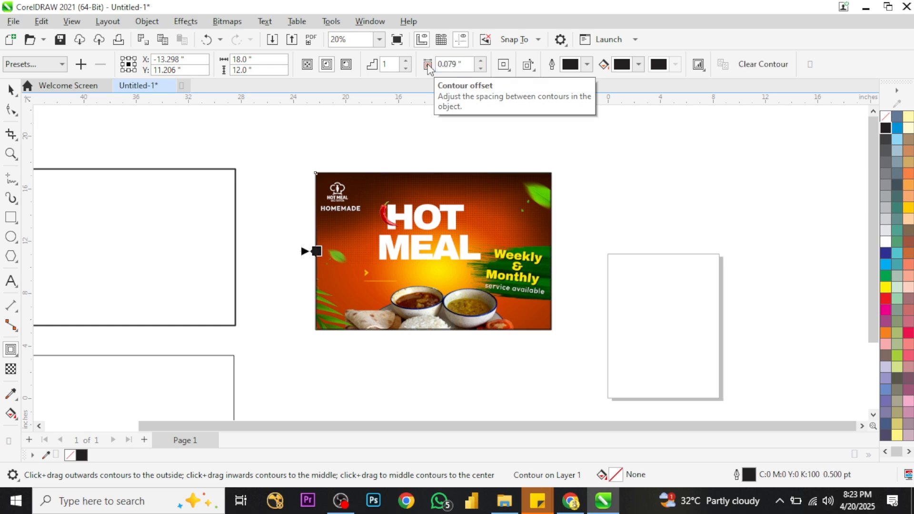
{"action": "left_click", "coordinate": [346, 64]}
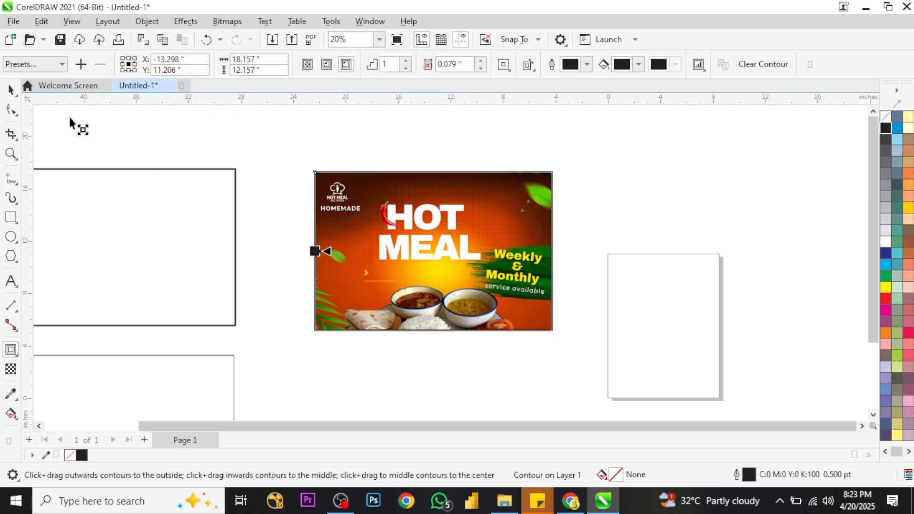
{"action": "left_click", "coordinate": [11, 89]}
{"action": "left_click", "coordinate": [275, 193]}
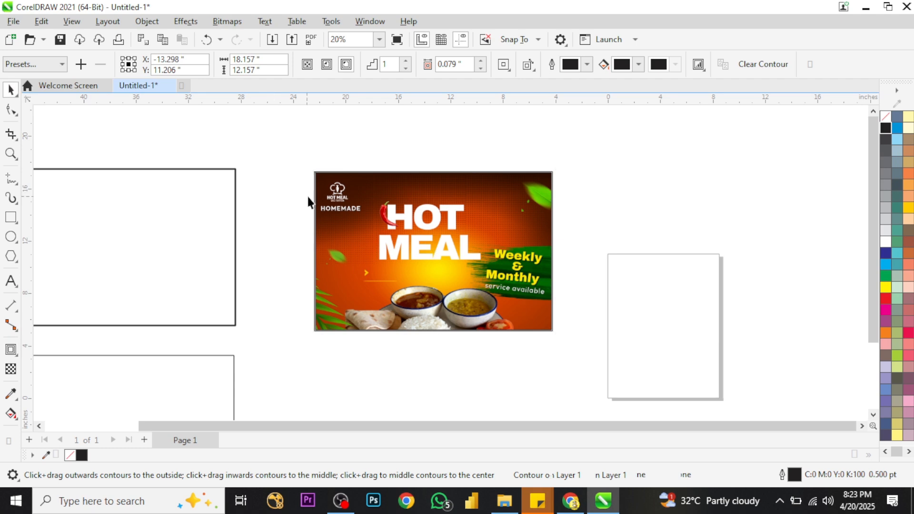
Enlarge the poster bitmap from its upper-left corner inside the frame to about 18.147 inches wide, covering the gap at the edge
{"action": "scroll", "coordinate": [318, 175], "scroll_direction": "up", "scroll_amount": 4}
{"action": "scroll", "coordinate": [305, 173], "scroll_direction": "up", "scroll_amount": 2}
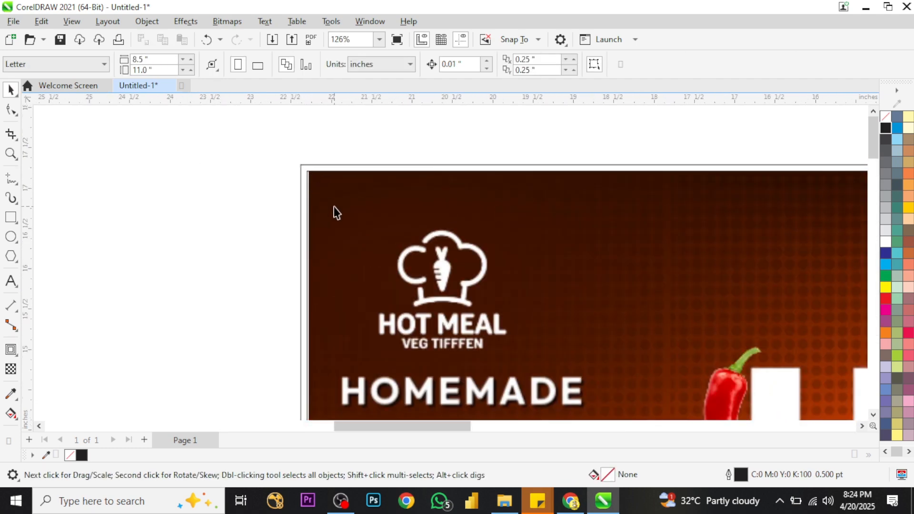
{"action": "scroll", "coordinate": [287, 144], "scroll_direction": "down", "scroll_amount": 1}
{"action": "scroll", "coordinate": [315, 173], "scroll_direction": "up", "scroll_amount": 2}
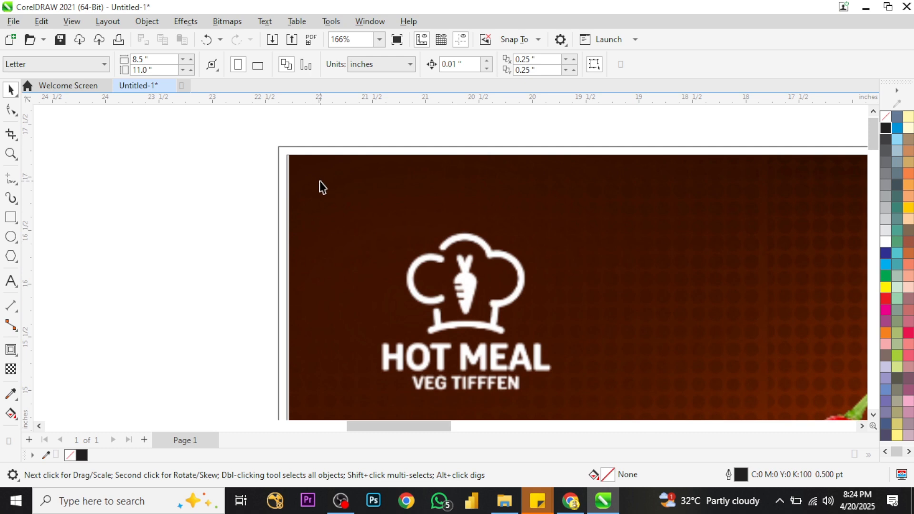
{"action": "left_click", "coordinate": [290, 151]}
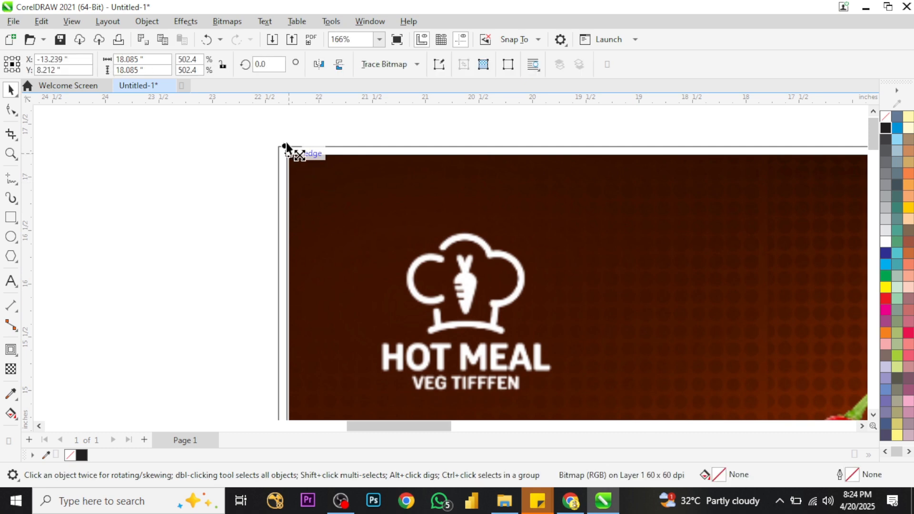
{"action": "left_click_drag", "start_coordinate": [285, 143], "coordinate": [279, 147]}
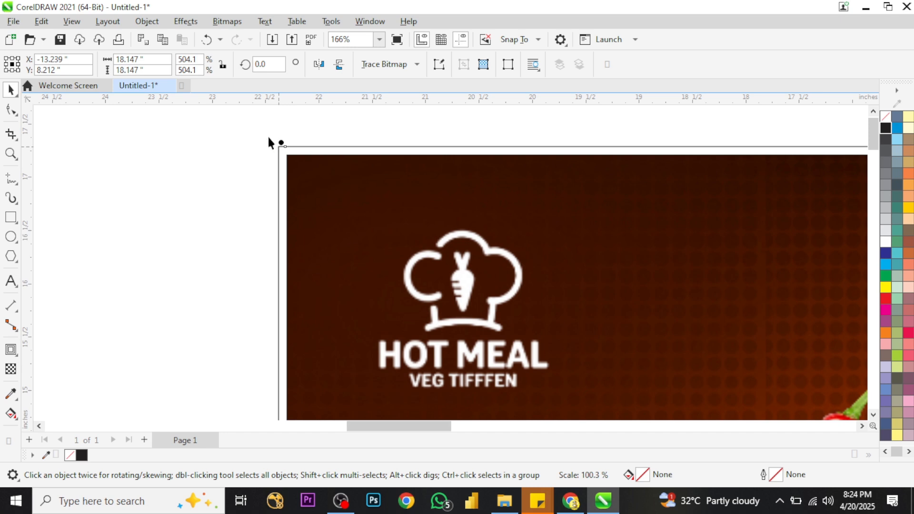
{"action": "left_click", "coordinate": [236, 157]}
Break the poster's outside contour apart into a separate rectangle
{"action": "scroll", "coordinate": [234, 157], "scroll_direction": "down", "scroll_amount": 3}
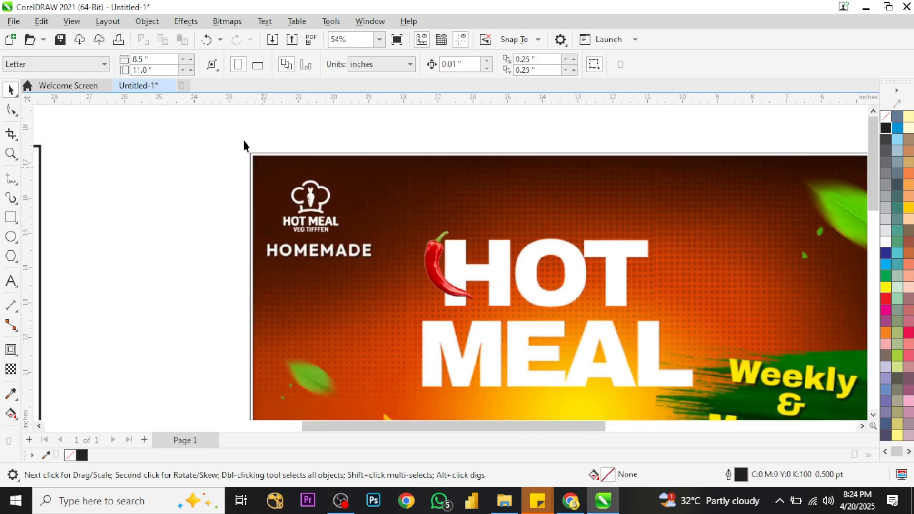
{"action": "scroll", "coordinate": [257, 157], "scroll_direction": "up", "scroll_amount": 2}
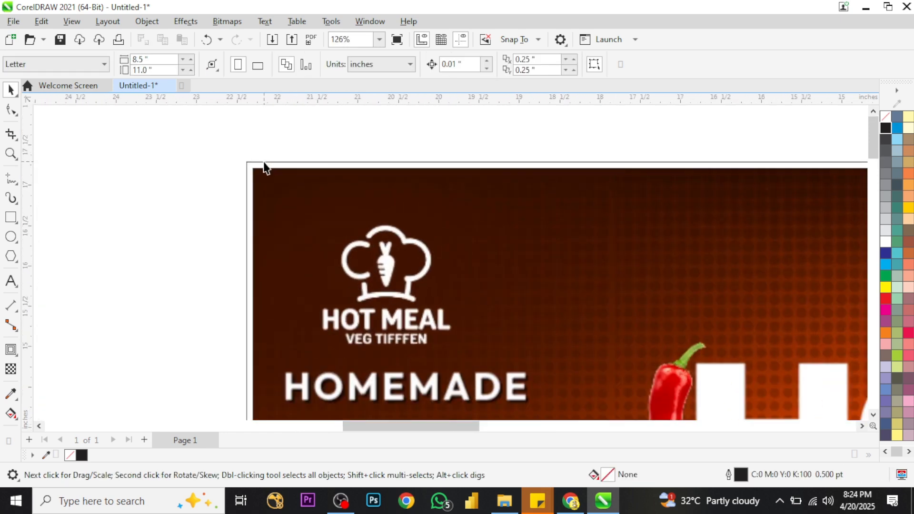
{"action": "left_click", "coordinate": [263, 167]}
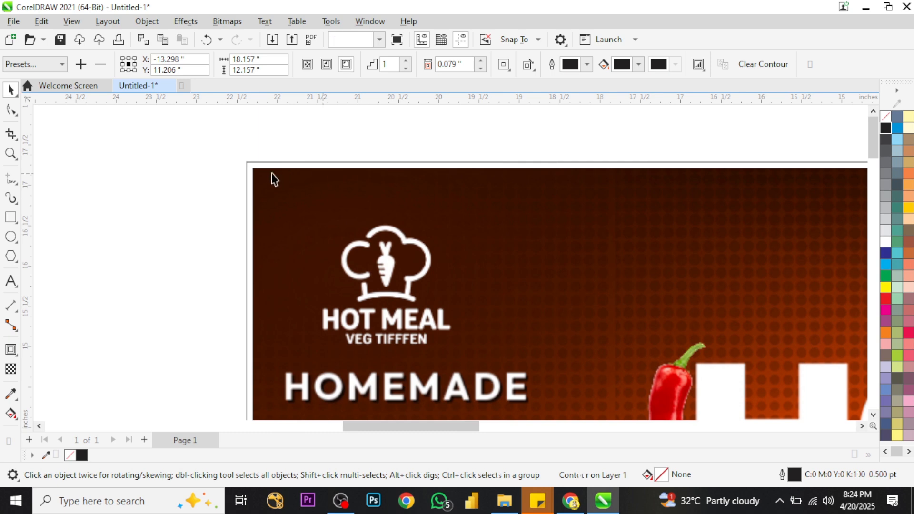
{"action": "key", "text": "ctrl+k"}
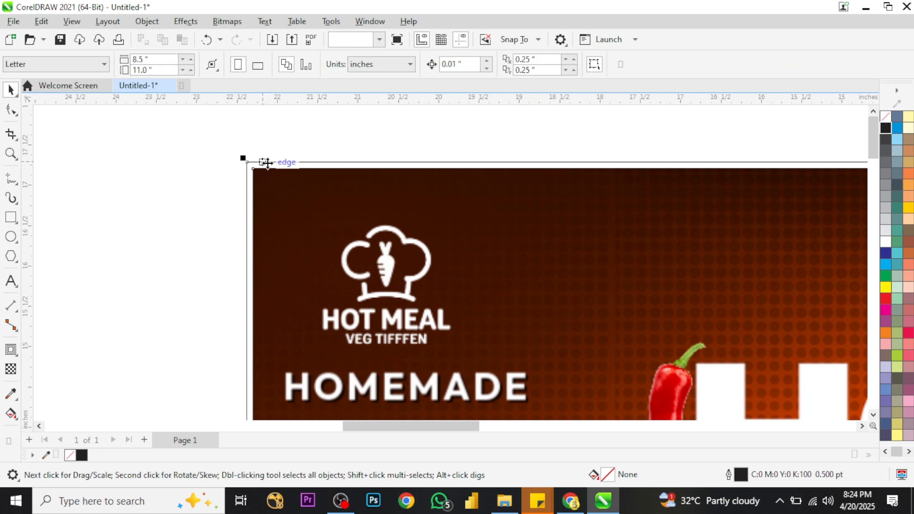
{"action": "left_click", "coordinate": [256, 160]}
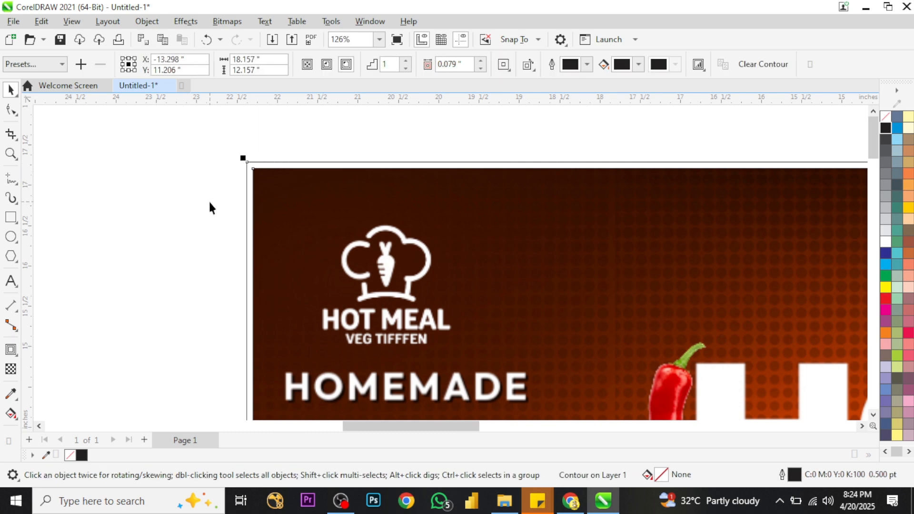
{"action": "key", "text": "ctrl+k"}
{"action": "left_click", "coordinate": [181, 180]}
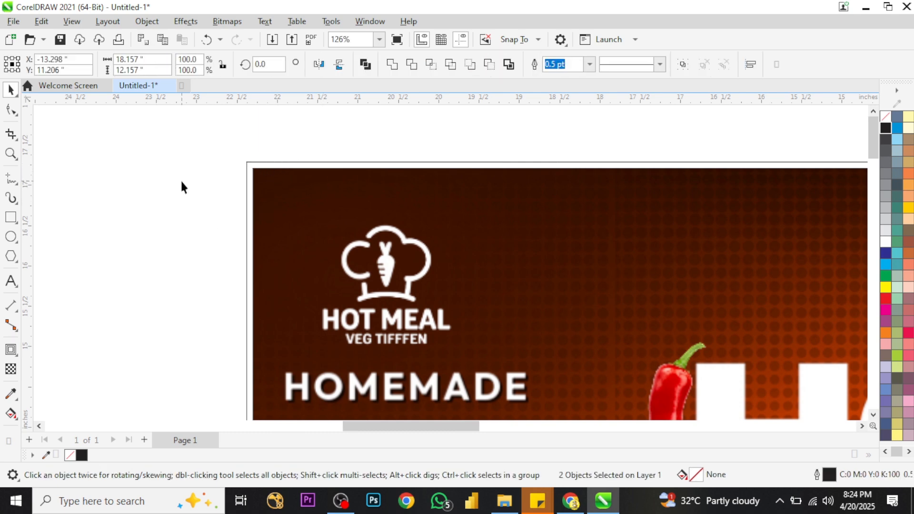
{"action": "left_click", "coordinate": [272, 188]}
{"action": "left_click", "coordinate": [211, 202]}
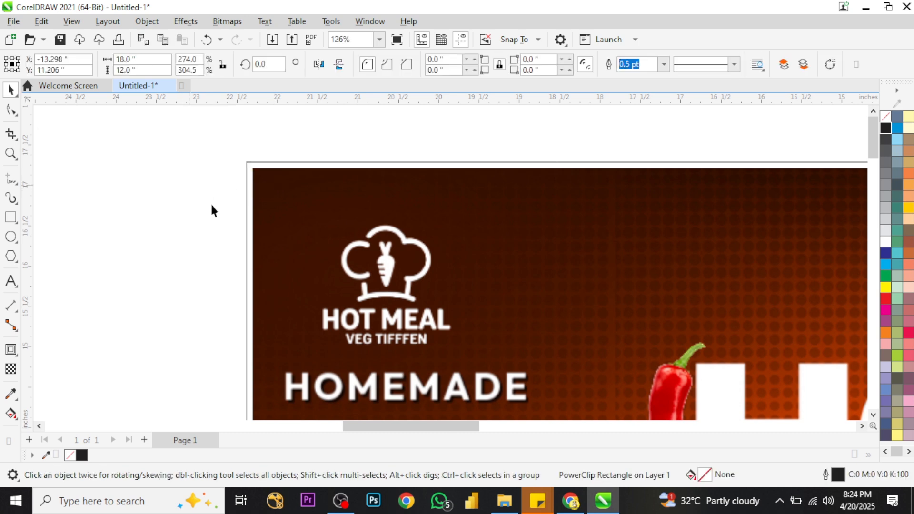
{"action": "left_click", "coordinate": [327, 222]}
{"action": "right_click", "coordinate": [327, 223]}
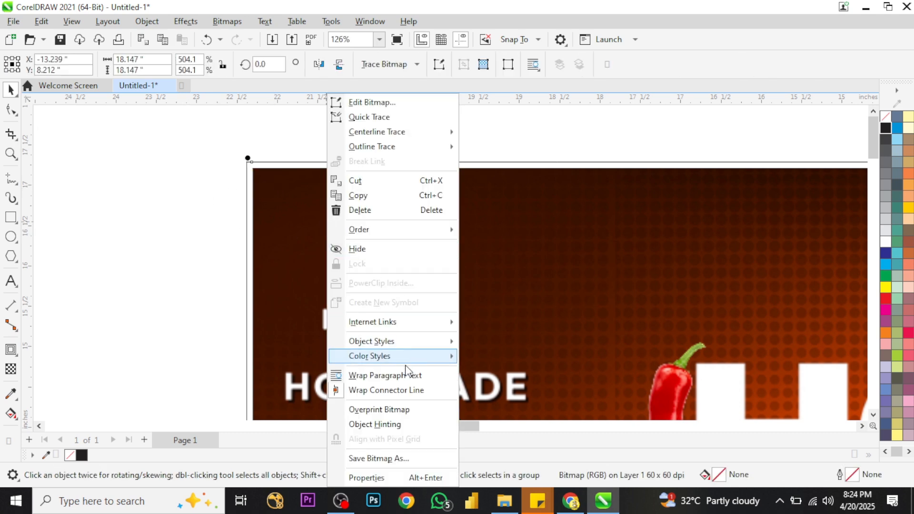
{"action": "left_click", "coordinate": [162, 182]}
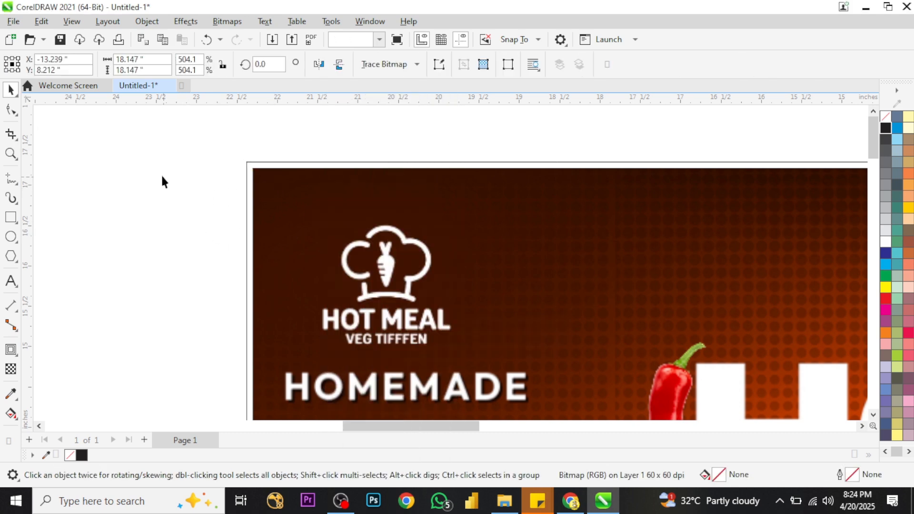
Place the Hot Meal poster frame inside the larger outer contour rectangle as a PowerClip
{"action": "left_click", "coordinate": [333, 211]}
{"action": "right_click", "coordinate": [333, 213]}
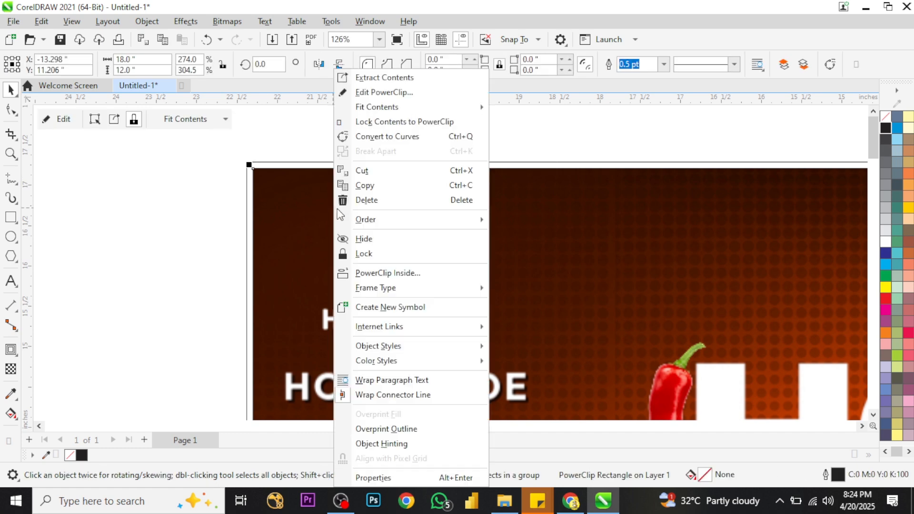
{"action": "left_click", "coordinate": [395, 273]}
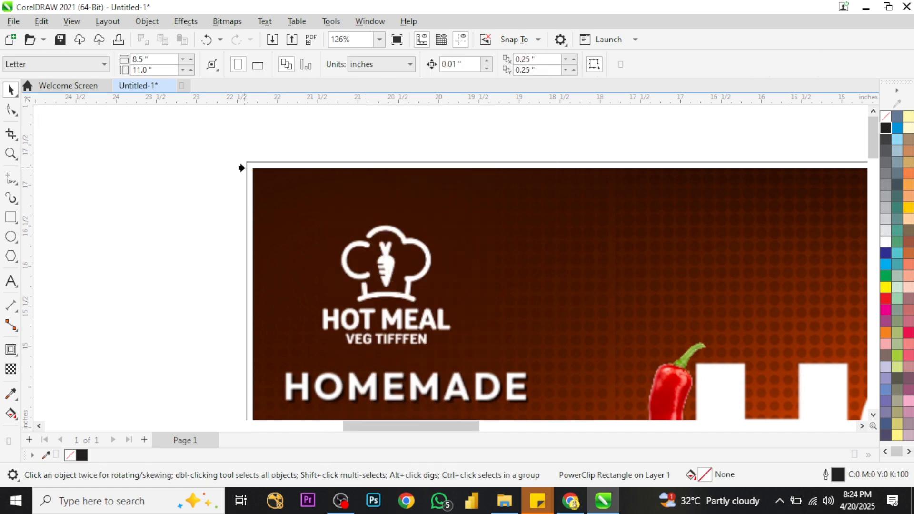
{"action": "left_click", "coordinate": [243, 168]}
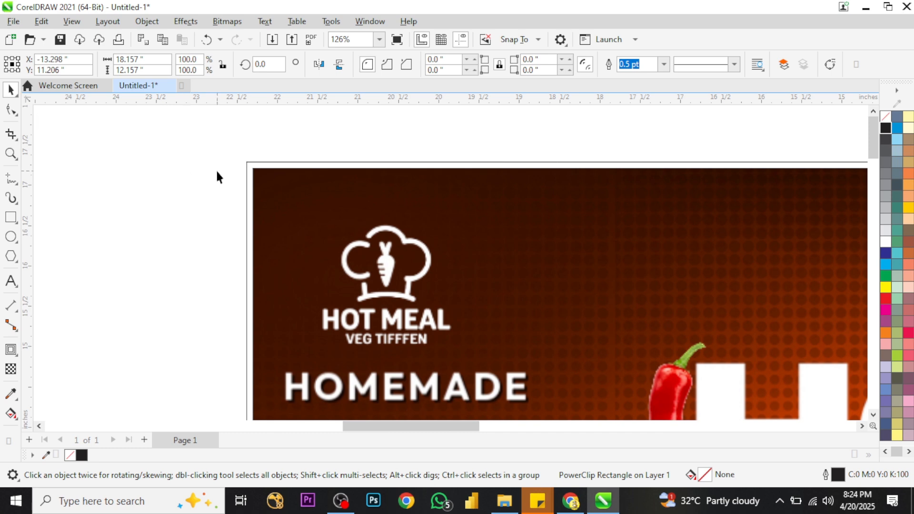
Release the poster bitmap from its inner 18 × 12 inch frame so only the outer contour rectangle crops it
{"action": "left_click", "coordinate": [206, 151]}
{"action": "scroll", "coordinate": [205, 152], "scroll_direction": "down", "scroll_amount": 2}
{"action": "scroll", "coordinate": [206, 151], "scroll_direction": "down", "scroll_amount": 1}
{"action": "left_click", "coordinate": [360, 238]}
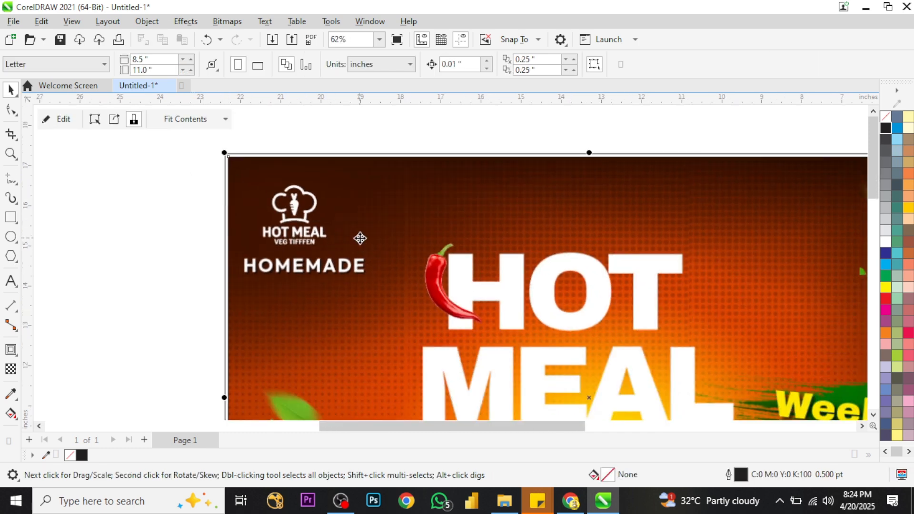
{"action": "right_click", "coordinate": [303, 237]}
{"action": "left_click", "coordinate": [363, 81]}
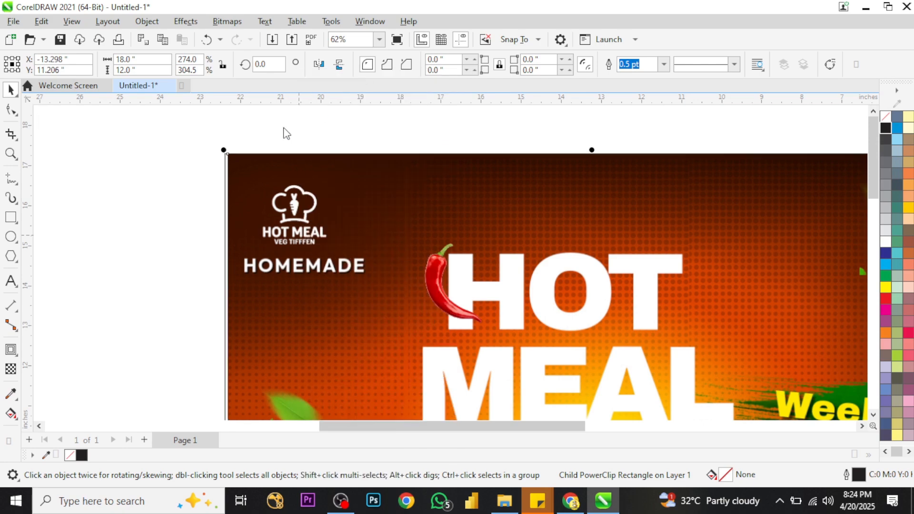
{"action": "left_click", "coordinate": [162, 195]}
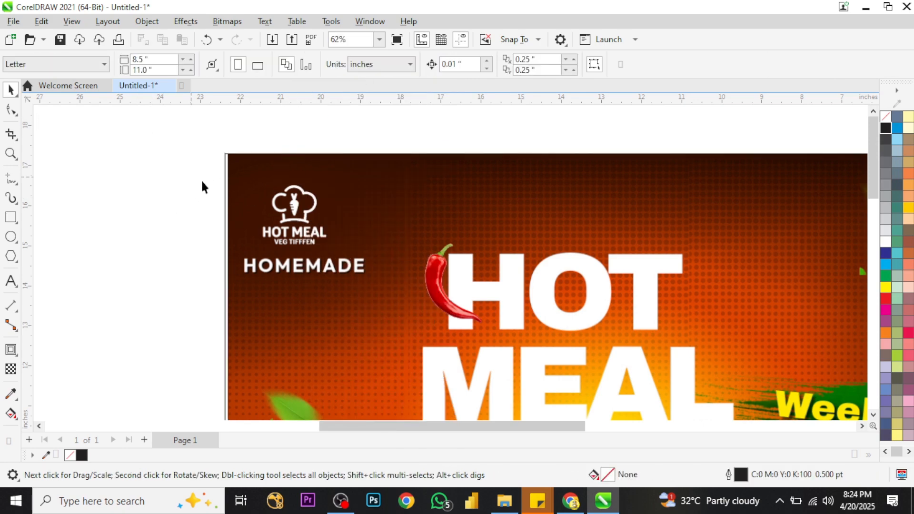
Widen the poster bitmap inside its frame to about 18.275 inches, covering the gap along the left edge
{"action": "left_click", "coordinate": [229, 181]}
{"action": "scroll", "coordinate": [229, 186], "scroll_direction": "down", "scroll_amount": 1}
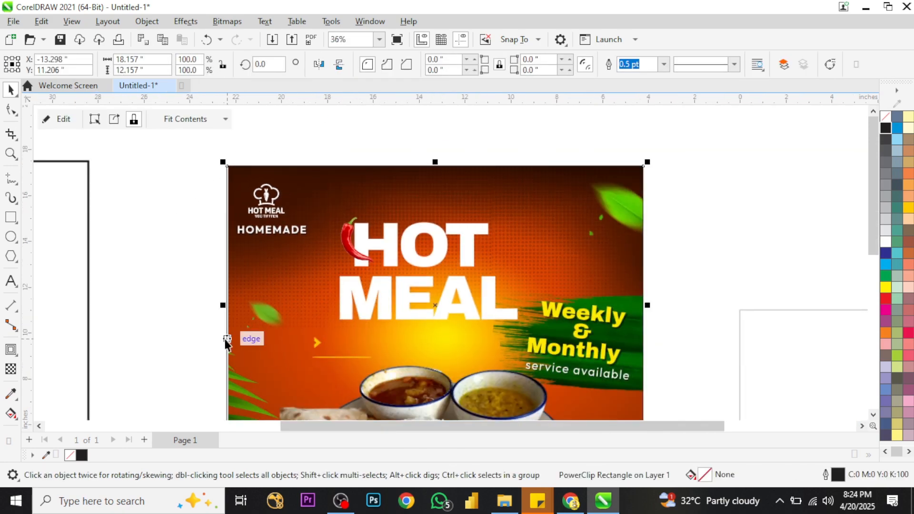
{"action": "scroll", "coordinate": [240, 333], "scroll_direction": "up", "scroll_amount": 2}
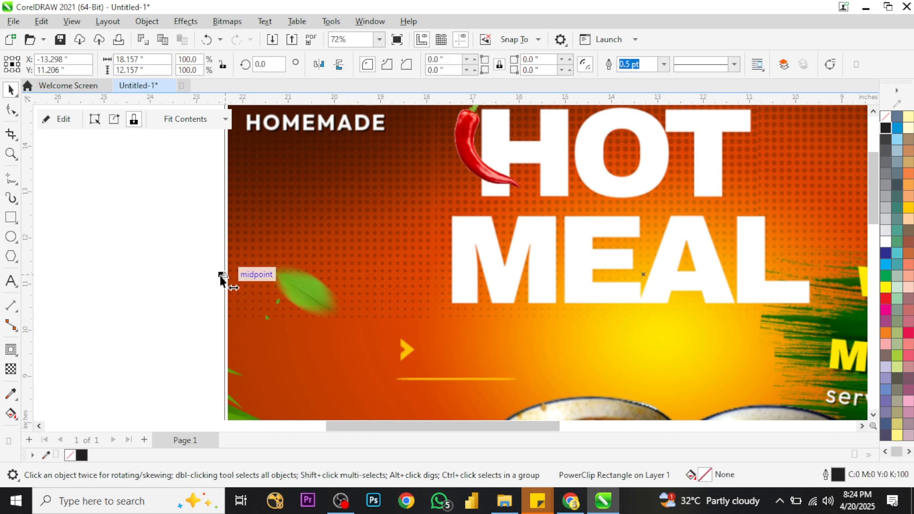
{"action": "left_click_drag", "start_coordinate": [219, 275], "coordinate": [216, 275]}
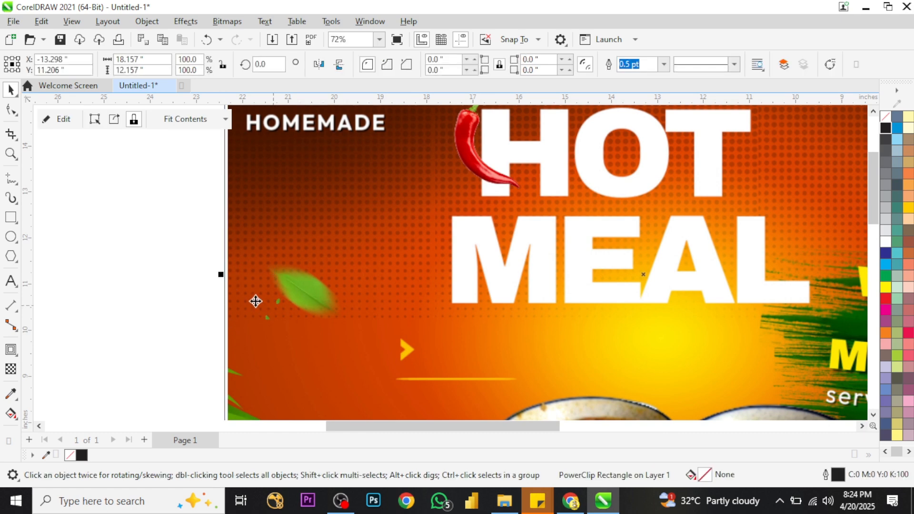
{"action": "left_click", "coordinate": [136, 287]}
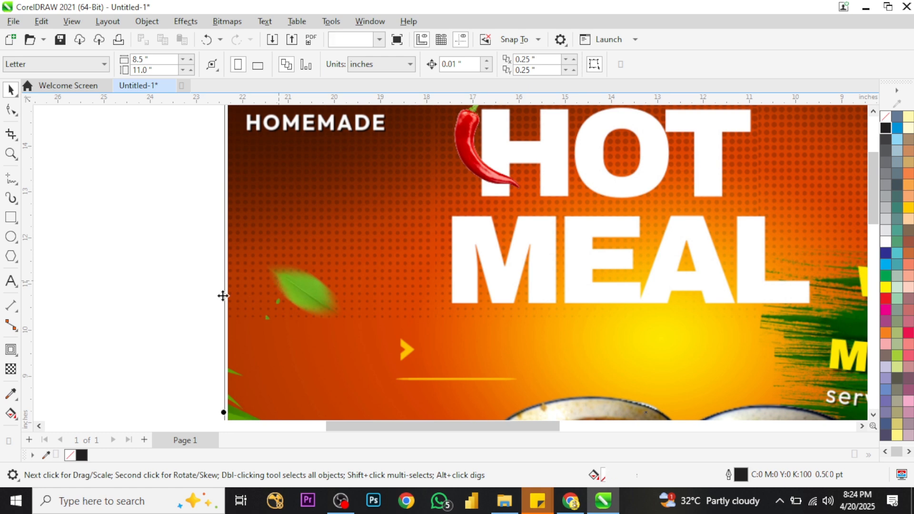
{"action": "left_click", "coordinate": [225, 408]}
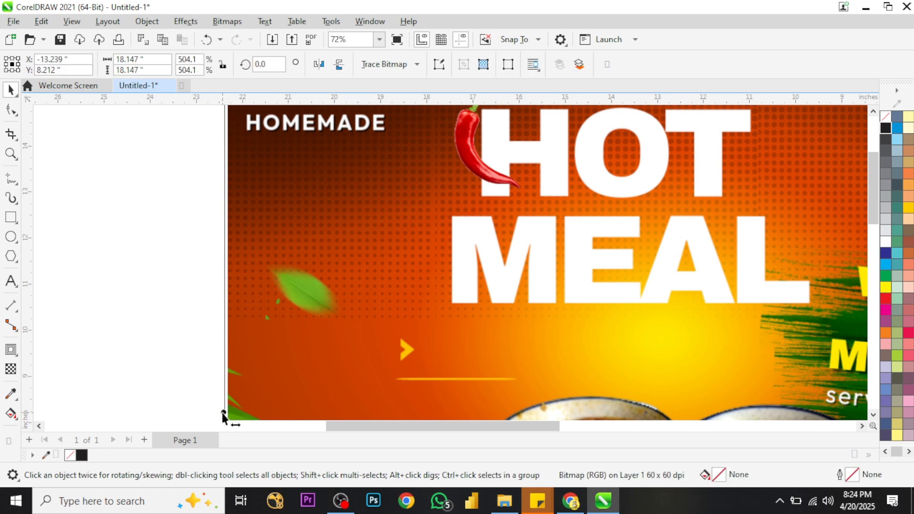
{"action": "left_click_drag", "start_coordinate": [220, 412], "coordinate": [217, 410]}
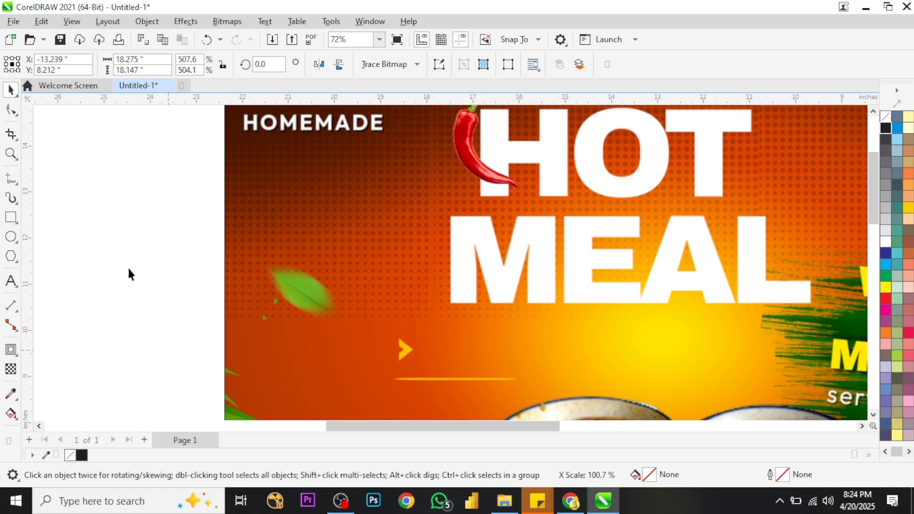
{"action": "scroll", "coordinate": [211, 269], "scroll_direction": "down", "scroll_amount": 2}
{"action": "scroll", "coordinate": [252, 260], "scroll_direction": "down", "scroll_amount": 4}
{"action": "left_click", "coordinate": [339, 334]}
Move the clipped Hot Meal poster about 2.3 inches left and 0.5 inch up, closer to the border rectangle
{"action": "scroll", "coordinate": [338, 330], "scroll_direction": "up", "scroll_amount": 1}
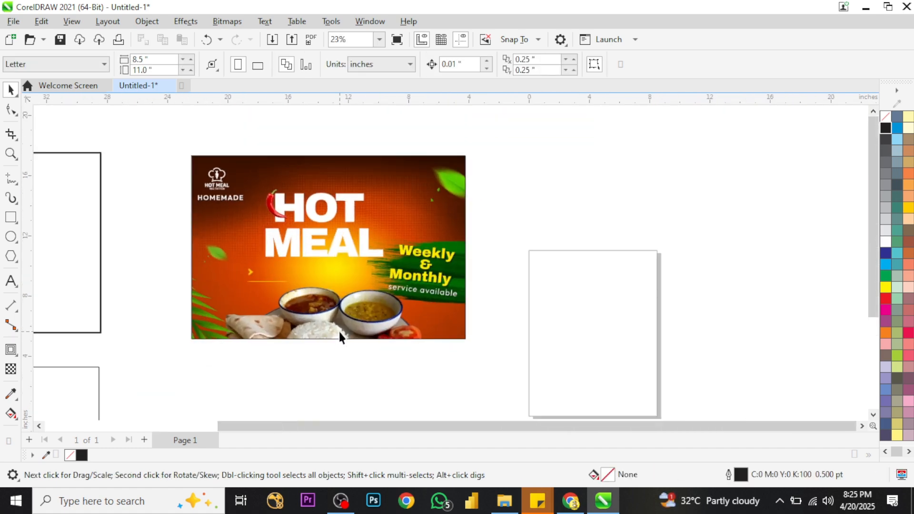
{"action": "scroll", "coordinate": [413, 320], "scroll_direction": "down", "scroll_amount": 2}
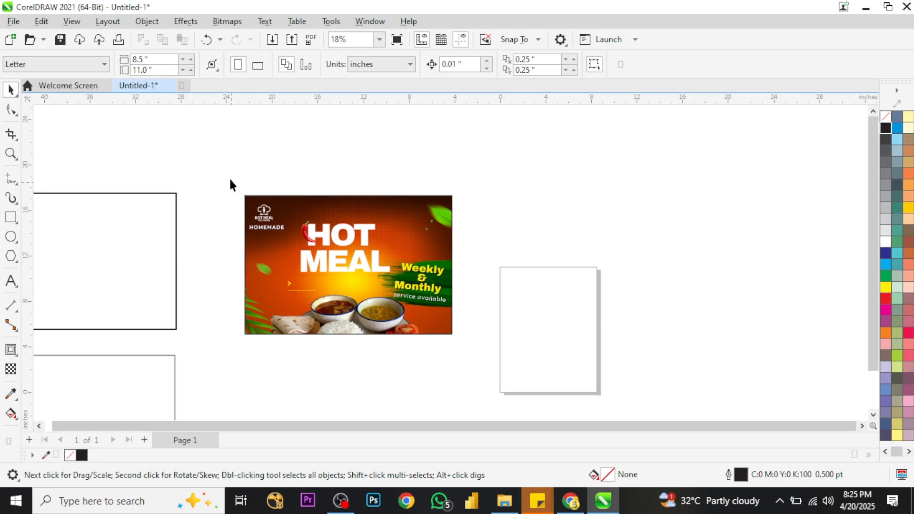
{"action": "left_click_drag", "start_coordinate": [230, 184], "coordinate": [495, 367]}
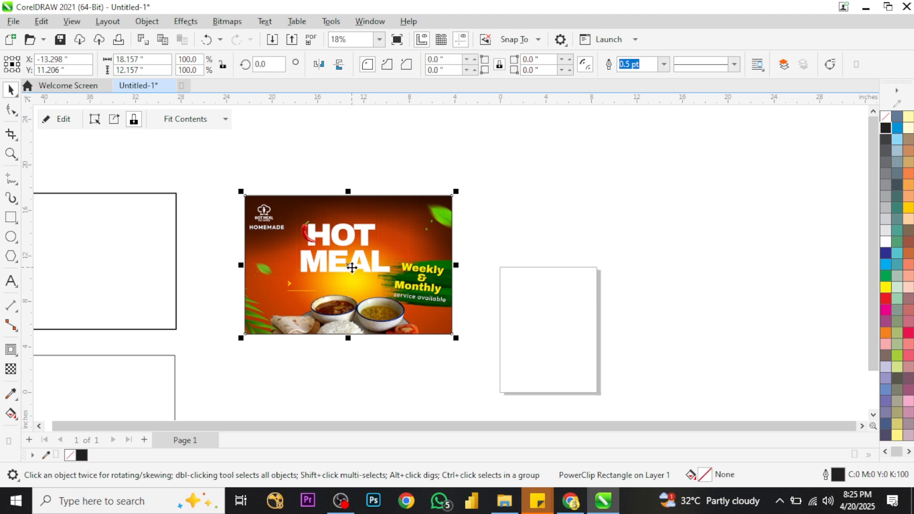
{"action": "left_click_drag", "start_coordinate": [351, 267], "coordinate": [326, 262]}
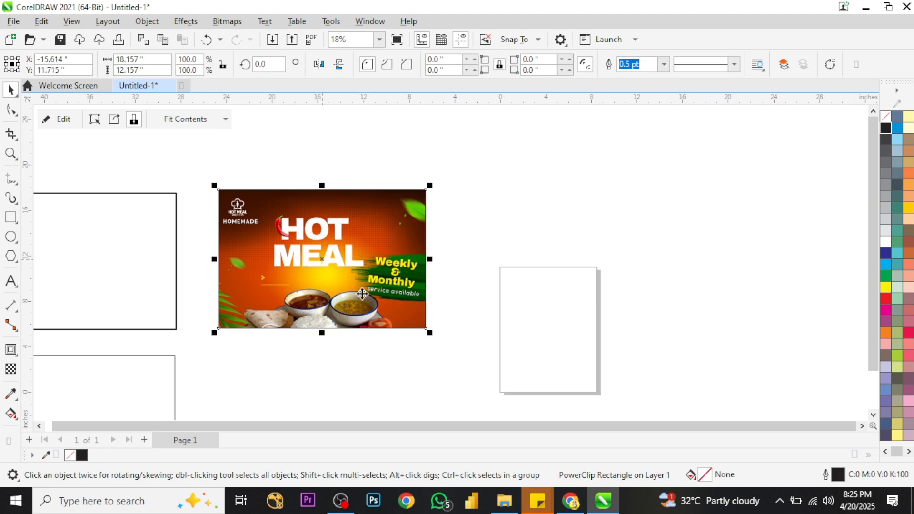
Duplicate the blank 18 × 12 inch rectangle and place the copy beside the poster, level with it on the right
{"action": "scroll", "coordinate": [286, 219], "scroll_direction": "down", "scroll_amount": 2}
{"action": "left_click", "coordinate": [465, 308]}
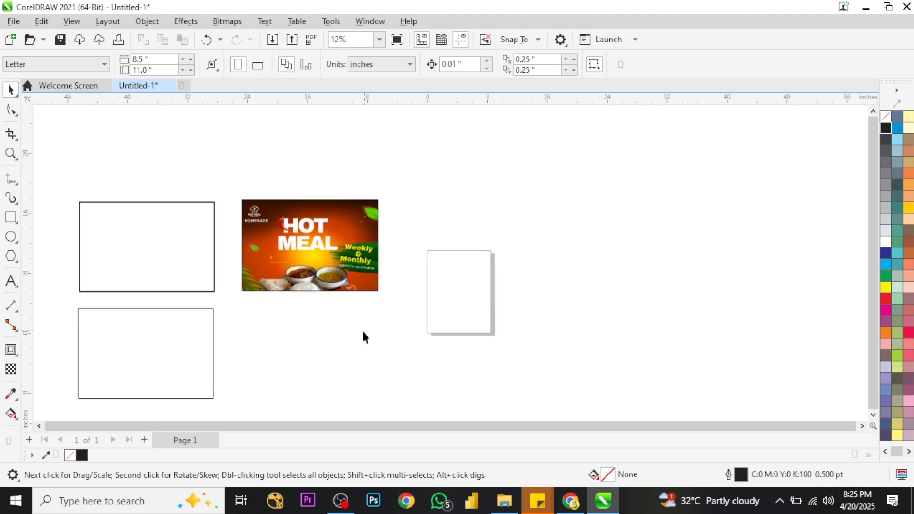
{"action": "left_click_drag", "start_coordinate": [407, 287], "coordinate": [420, 248]}
{"action": "left_click", "coordinate": [317, 212]}
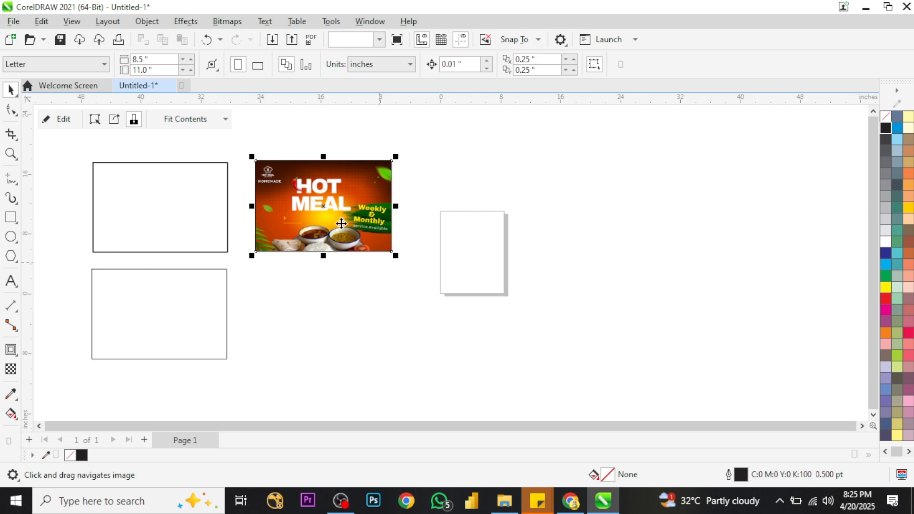
{"action": "left_click", "coordinate": [225, 307]}
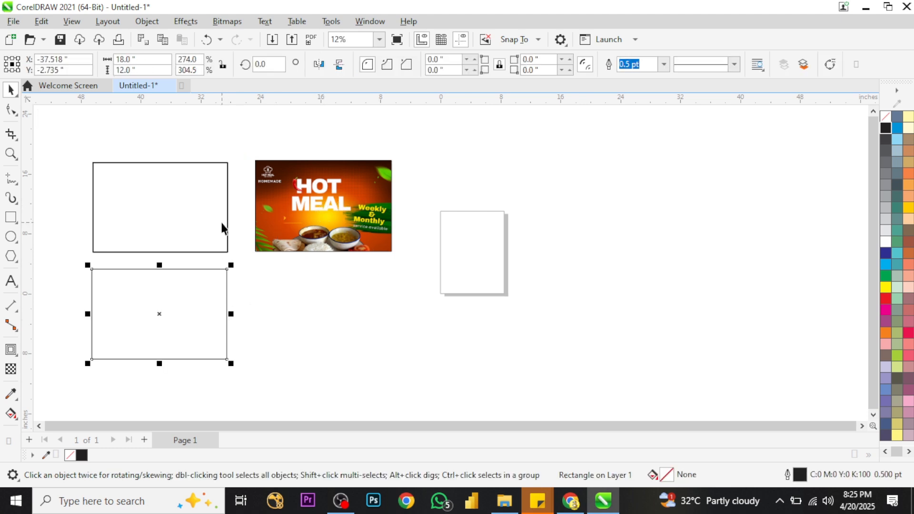
{"action": "left_click_drag", "start_coordinate": [159, 315], "coordinate": [472, 206]}
{"action": "left_click", "coordinate": [414, 337]}
{"action": "left_click_drag", "start_coordinate": [340, 370], "coordinate": [232, 397]}
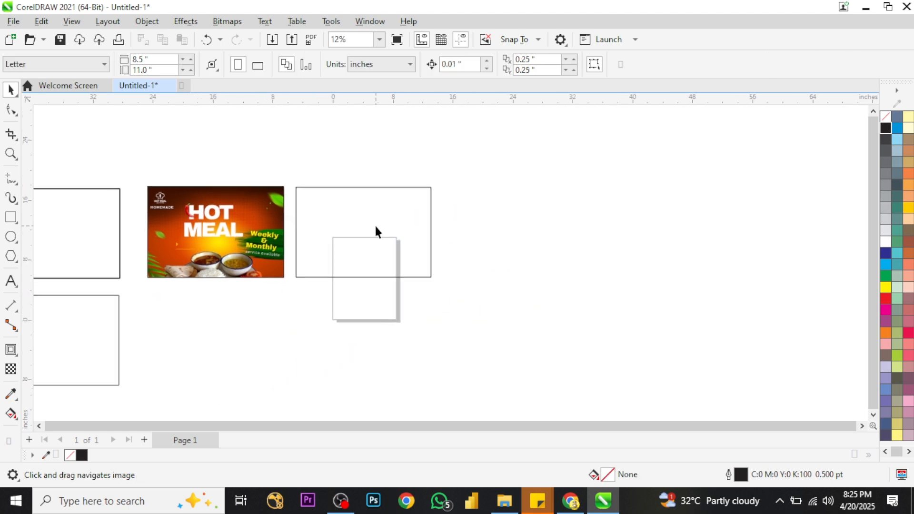
Apply a one-step inside contour with a 10 mm offset to the copied 18 × 12 inch rectangle
{"action": "scroll", "coordinate": [376, 232], "scroll_direction": "up", "scroll_amount": 1}
{"action": "left_click", "coordinate": [282, 189]}
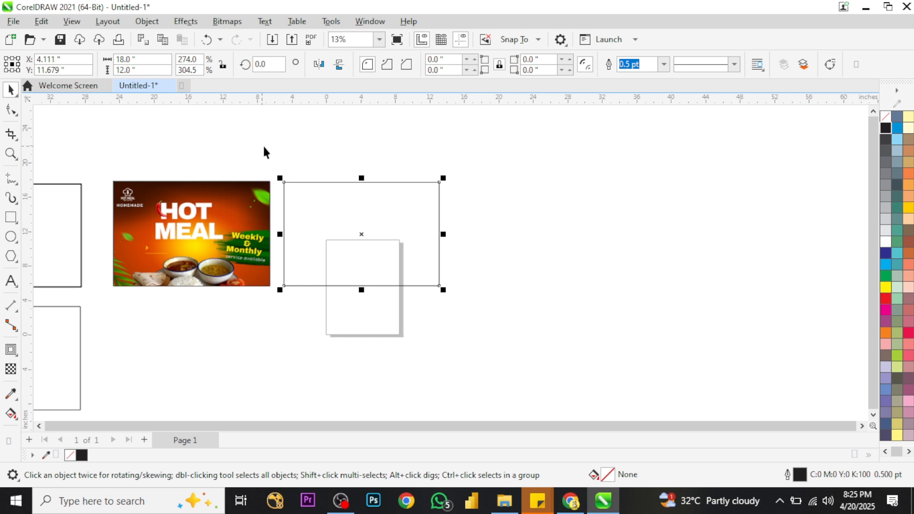
{"action": "scroll", "coordinate": [288, 166], "scroll_direction": "up", "scroll_amount": 1}
{"action": "left_click_drag", "start_coordinate": [267, 173], "coordinate": [554, 368]}
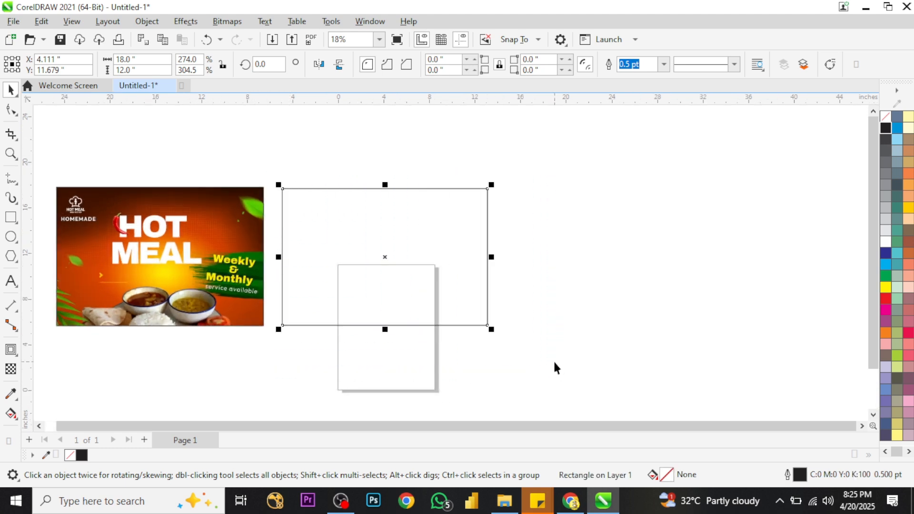
{"action": "left_click", "coordinate": [11, 350]}
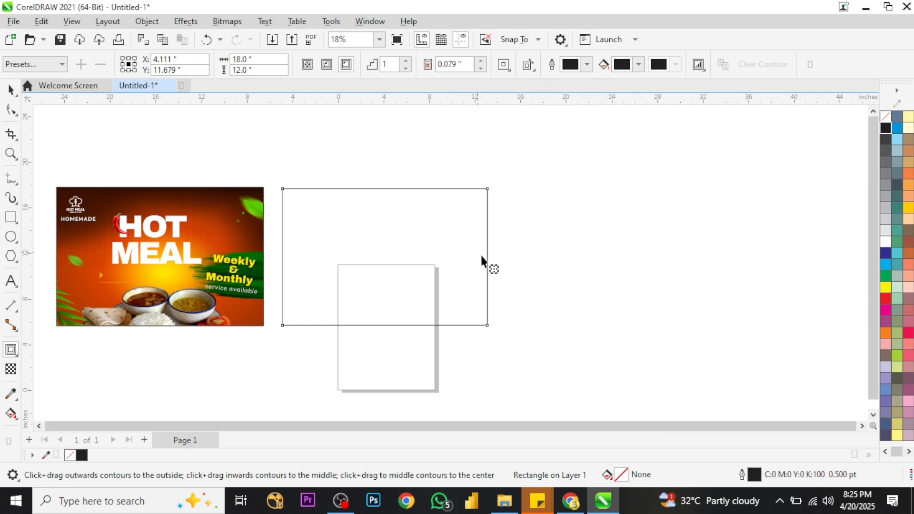
{"action": "scroll", "coordinate": [496, 278], "scroll_direction": "down", "scroll_amount": 1}
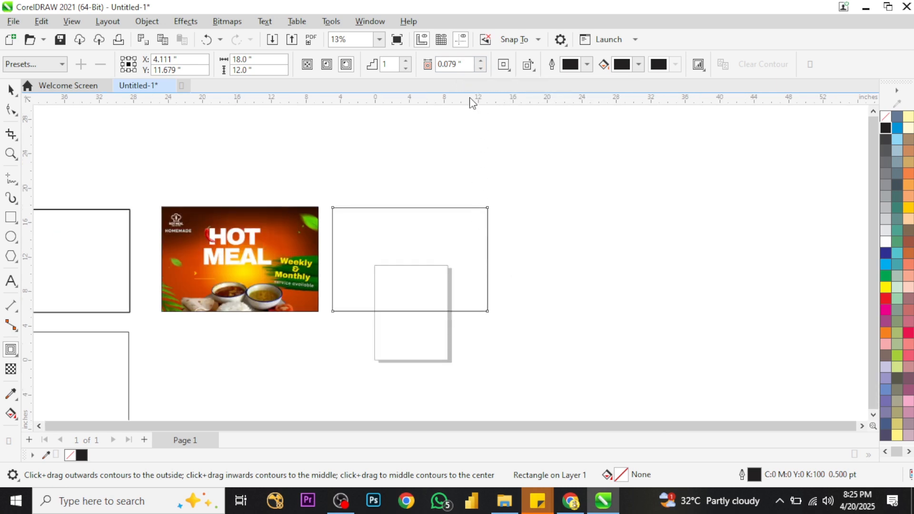
{"action": "left_click", "coordinate": [467, 64]}
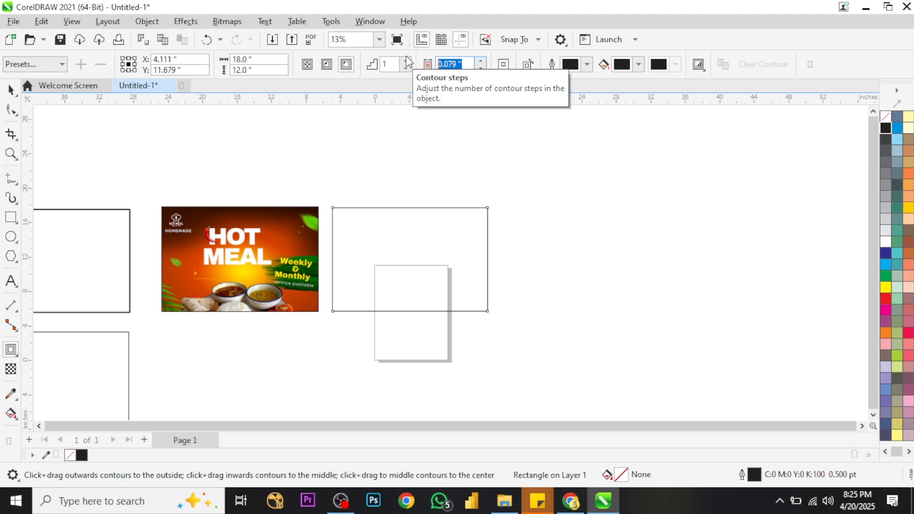
{"action": "type", "text": "10MM"}
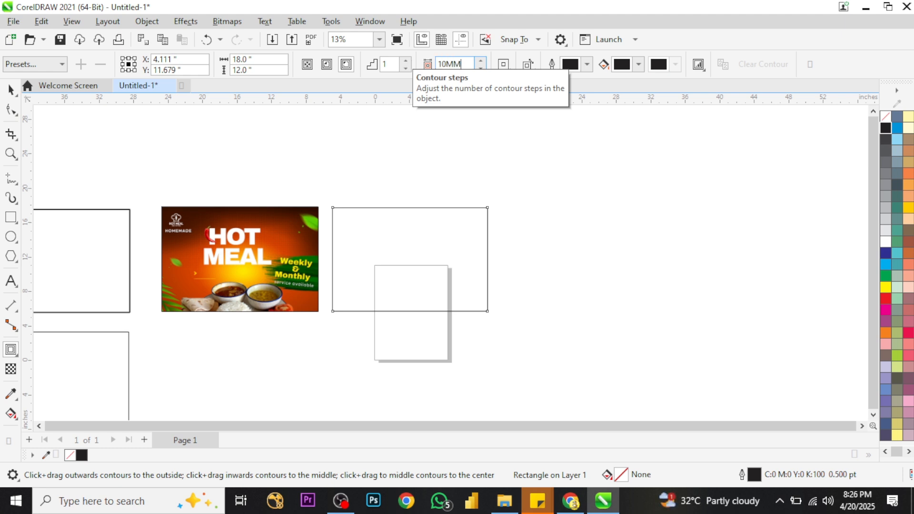
{"action": "key", "text": "Return"}
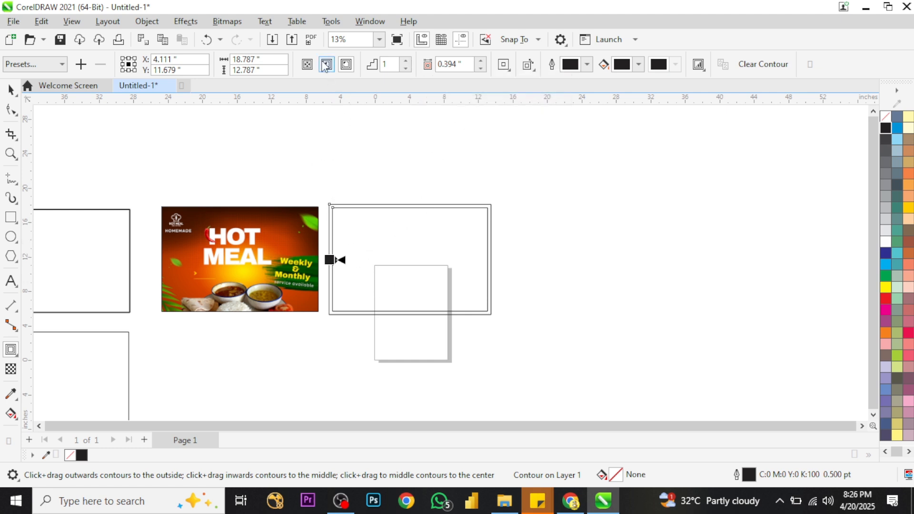
{"action": "left_click", "coordinate": [325, 66]}
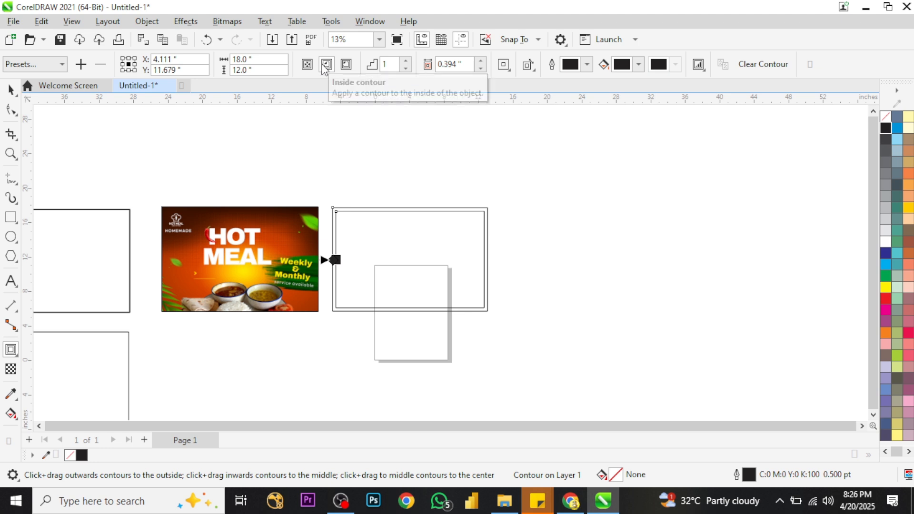
Try to fill the contour's outer rectangle with black
{"action": "left_click", "coordinate": [11, 91]}
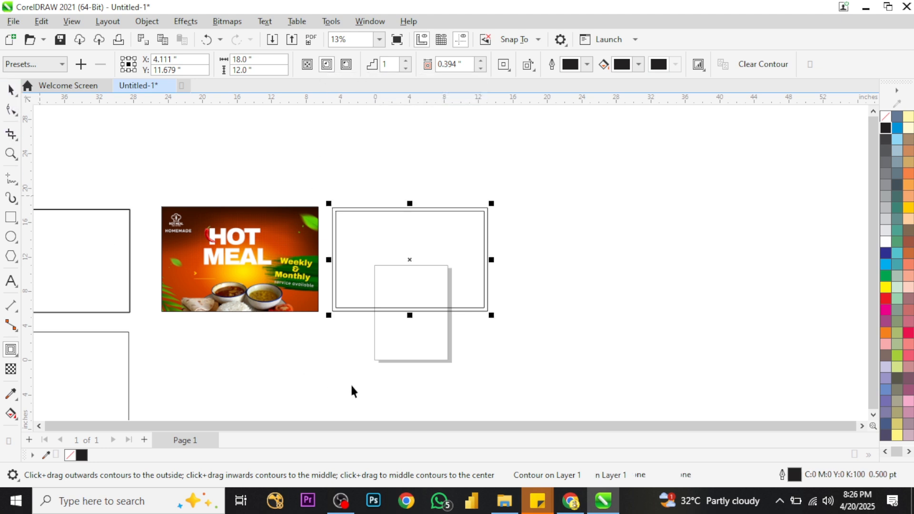
{"action": "left_click", "coordinate": [336, 206]}
{"action": "left_click", "coordinate": [336, 210]}
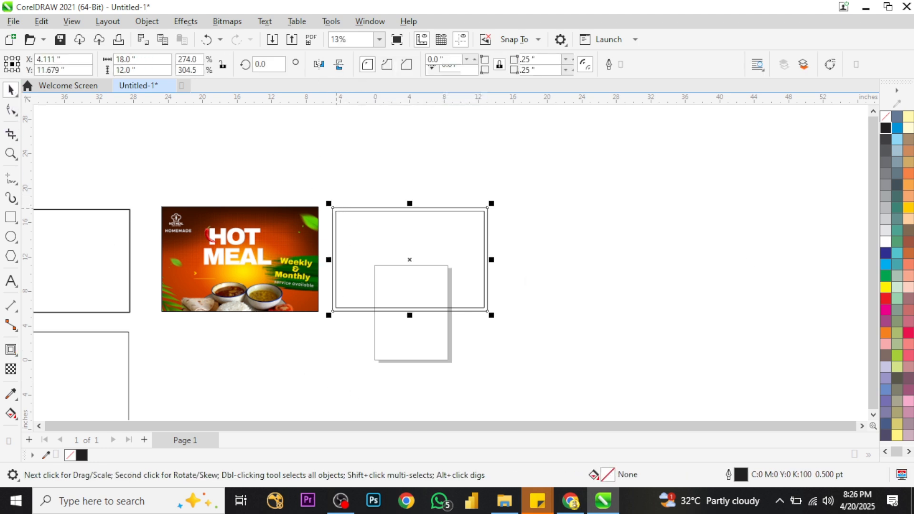
{"action": "left_click", "coordinate": [886, 129]}
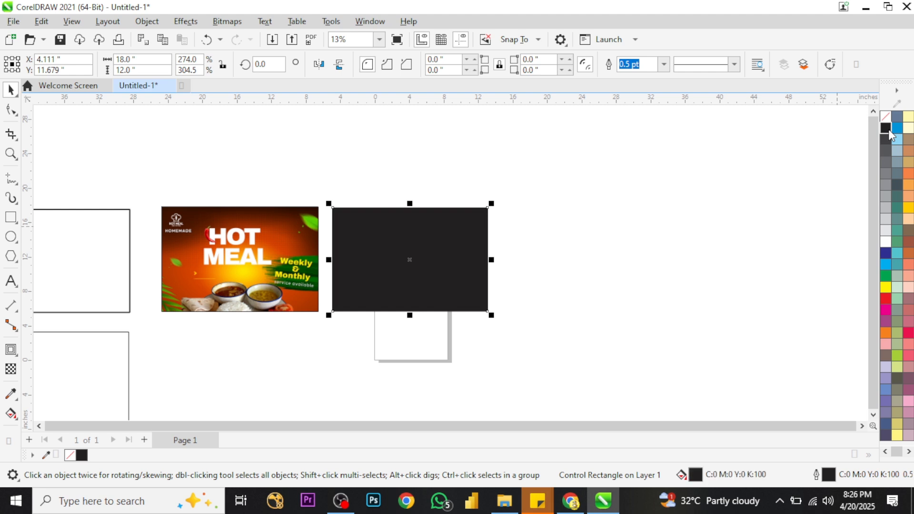
{"action": "key", "text": "ctrl+z"}
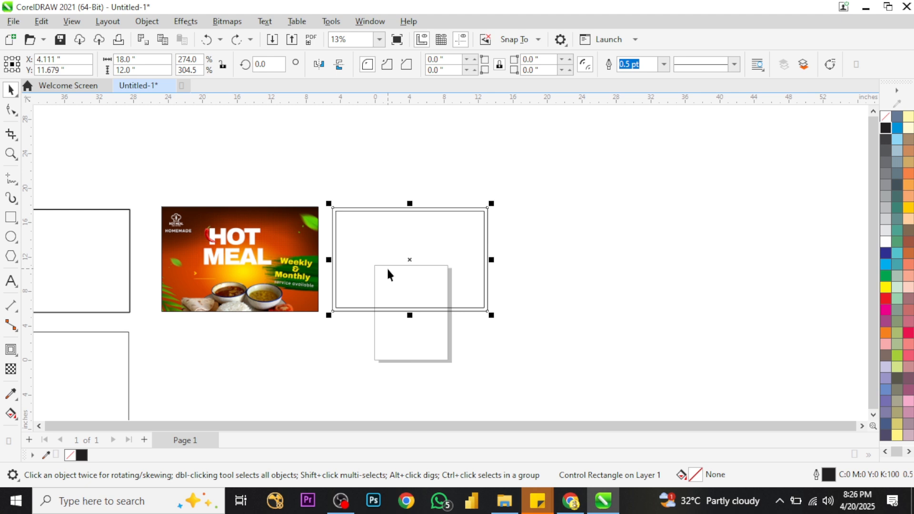
{"action": "left_click", "coordinate": [886, 129]}
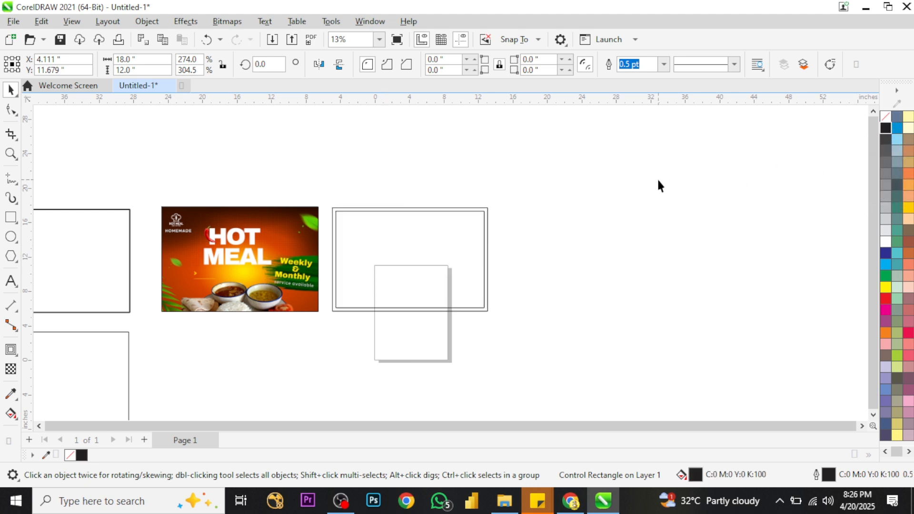
{"action": "key", "text": "ctrl+z"}
Try to move the outer rectangle away from its inside contour
{"action": "scroll", "coordinate": [319, 220], "scroll_direction": "up", "scroll_amount": 2}
{"action": "left_click", "coordinate": [347, 209]}
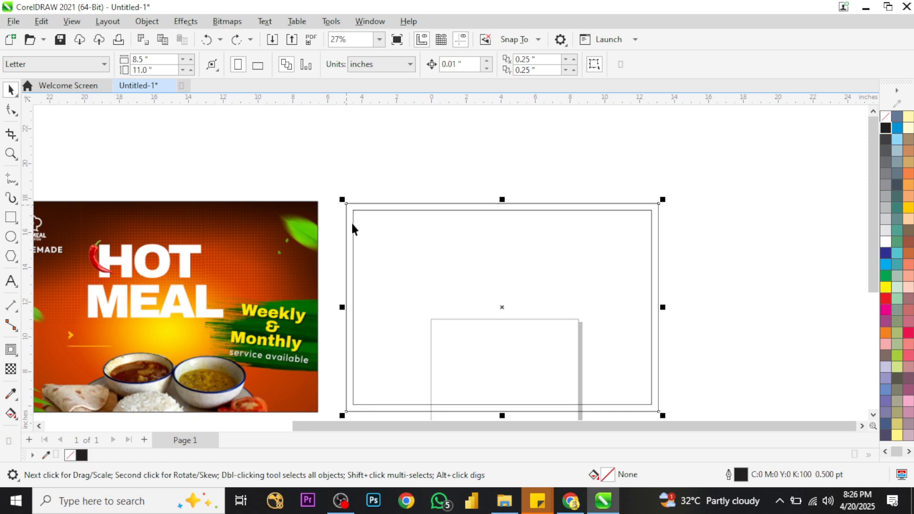
{"action": "left_click_drag", "start_coordinate": [347, 204], "coordinate": [359, 155]}
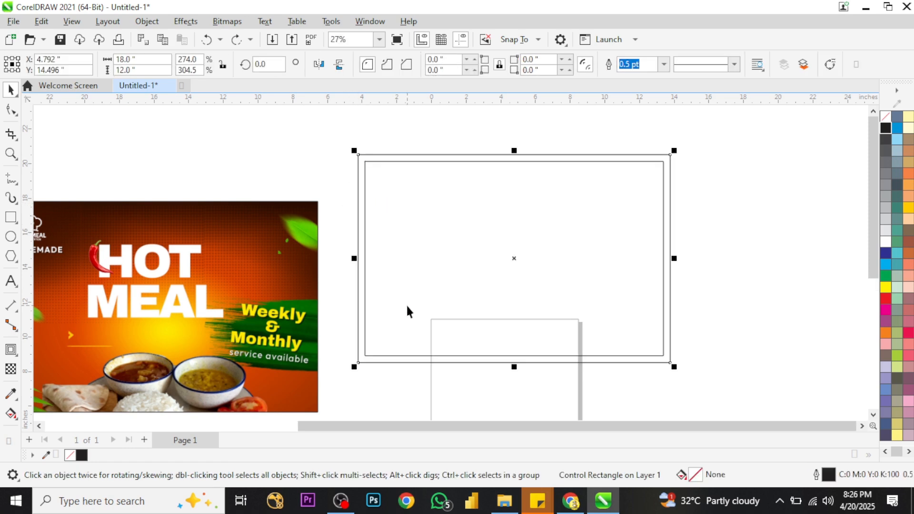
{"action": "key", "text": "ctrl+z"}
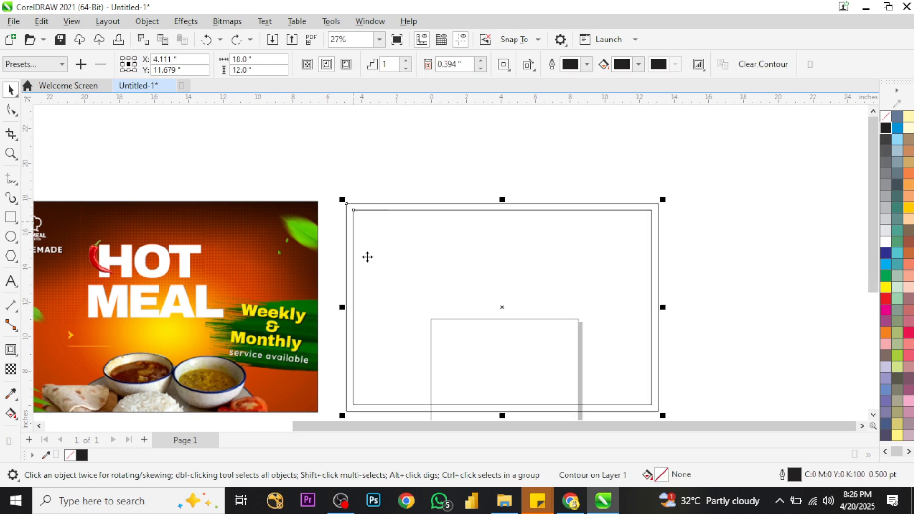
Break the inside contour apart and combine its two rectangles into a single curve
{"action": "key", "text": "ctrl+k"}
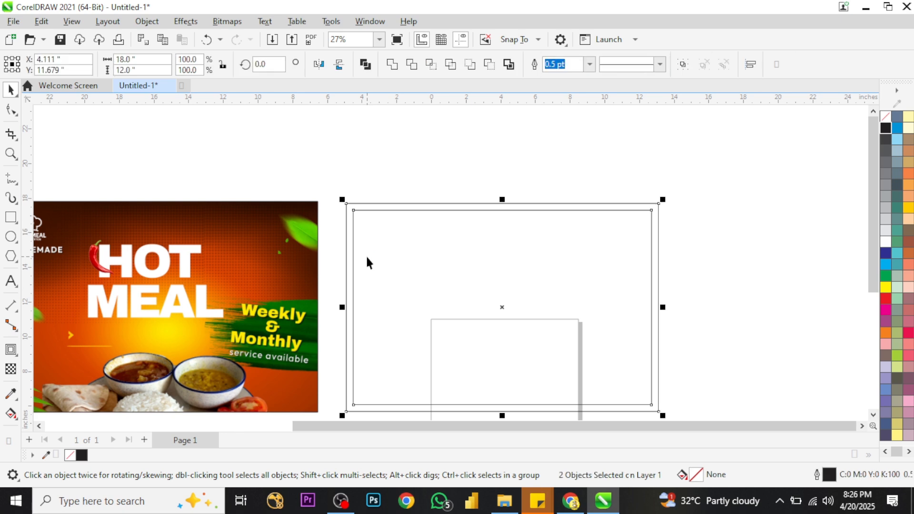
{"action": "key", "text": "ctrl+l"}
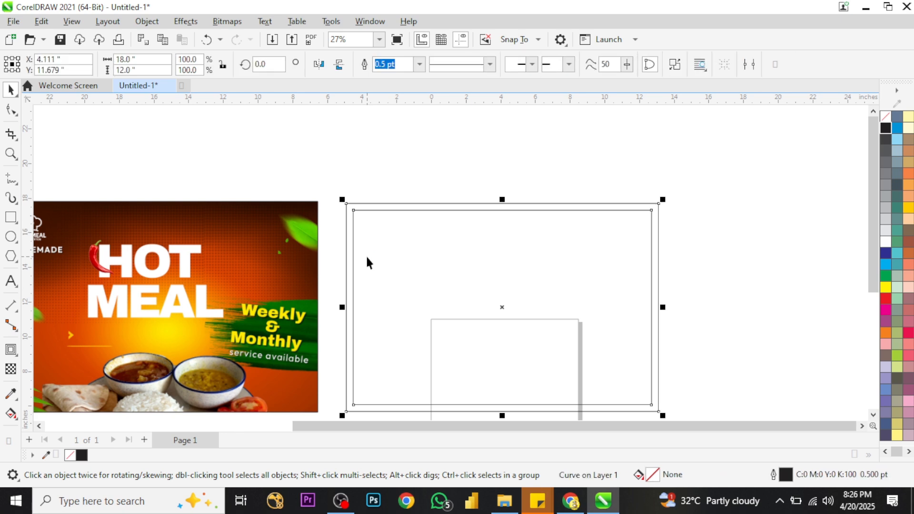
Fill the combined 10 mm frame curve with solid black
{"action": "left_click", "coordinate": [885, 127]}
{"action": "scroll", "coordinate": [561, 198], "scroll_direction": "down", "scroll_amount": 3}
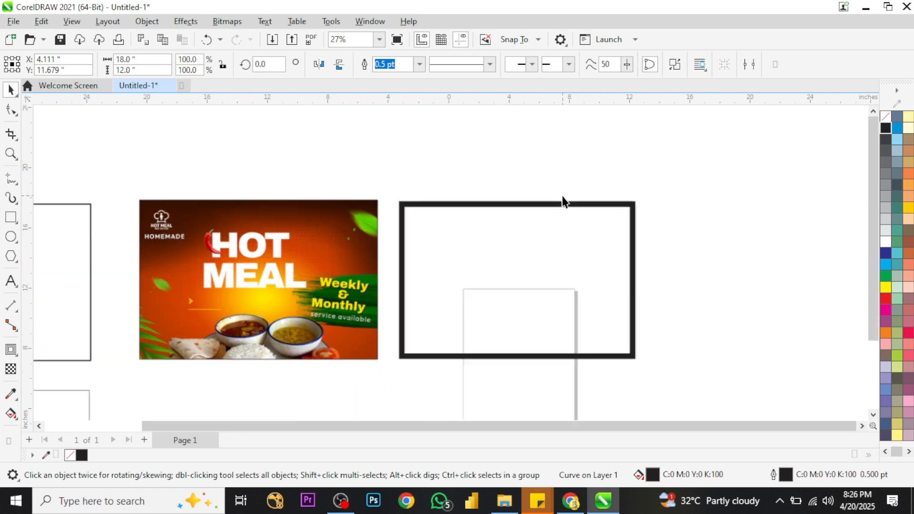
{"action": "key", "text": "Escape"}
Try aligning the black frame to the vertical center of the original Hot Meal poster, and undo the alignment
{"action": "left_click", "coordinate": [440, 210]}
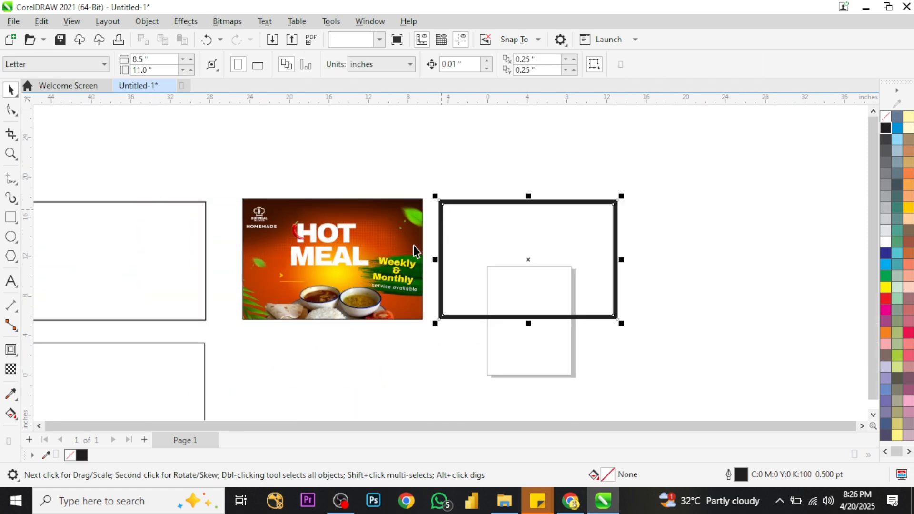
{"action": "left_click", "coordinate": [309, 238], "text": "shift"}
{"action": "key", "text": "e"}
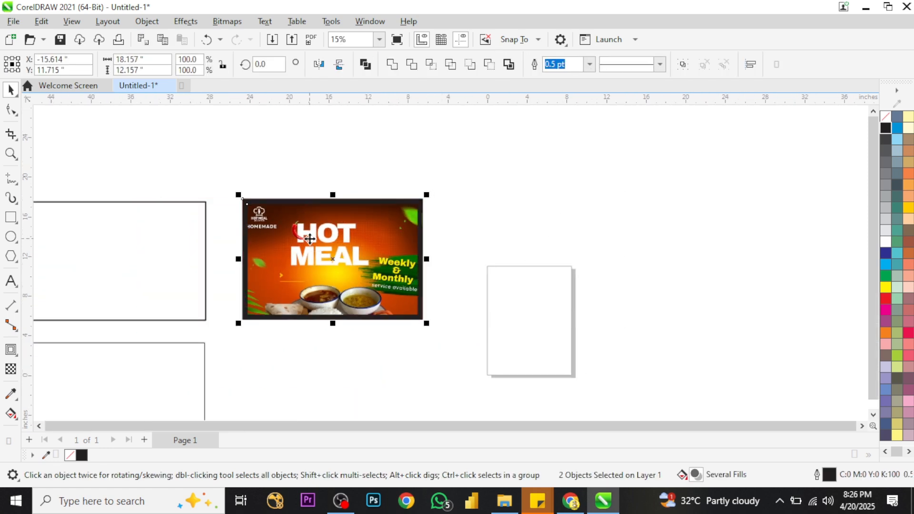
{"action": "left_click", "coordinate": [349, 328]}
{"action": "scroll", "coordinate": [346, 297], "scroll_direction": "up", "scroll_amount": 1}
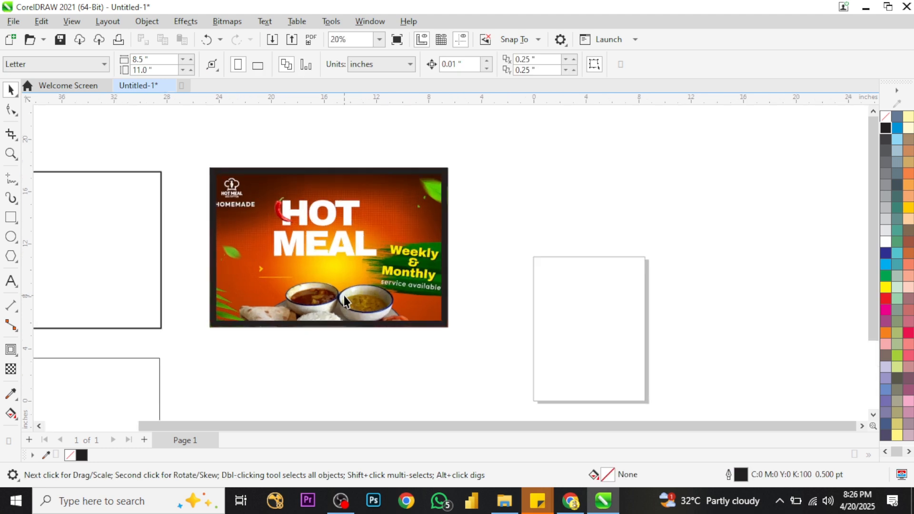
{"action": "key", "text": "ctrl+z"}
{"action": "key", "text": "ctrl+z"}
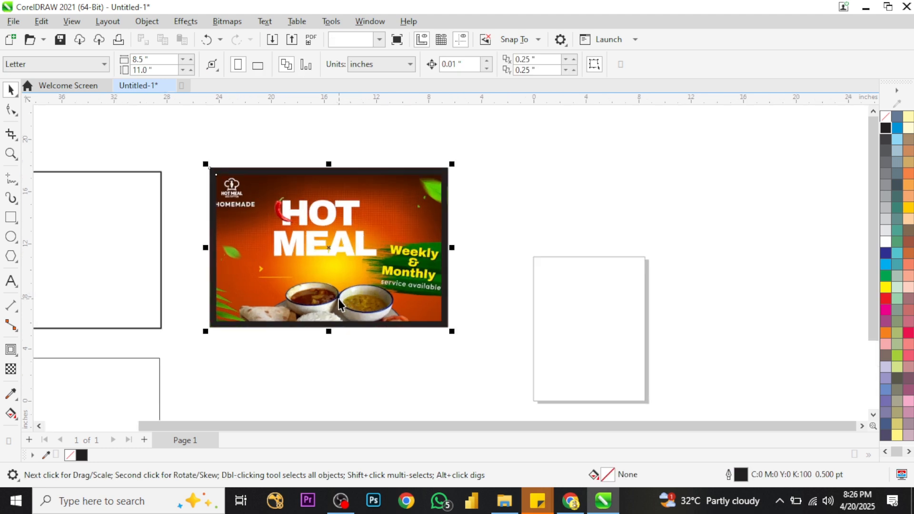
Duplicate the Hot Meal poster and the black frame together into the empty area below the originals
{"action": "scroll", "coordinate": [387, 273], "scroll_direction": "down", "scroll_amount": 1}
{"action": "scroll", "coordinate": [299, 227], "scroll_direction": "down", "scroll_amount": 1}
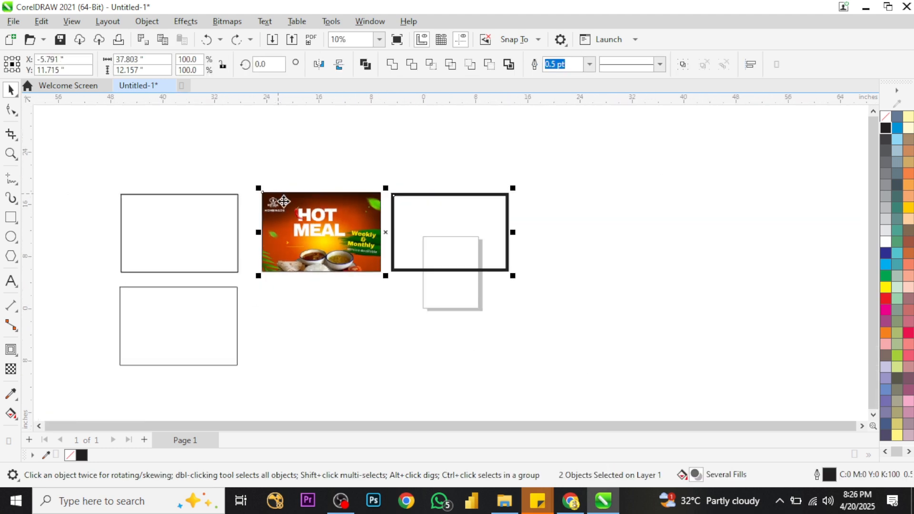
{"action": "left_click_drag", "start_coordinate": [246, 166], "coordinate": [559, 311]}
{"action": "left_click_drag", "start_coordinate": [387, 231], "coordinate": [435, 381]}
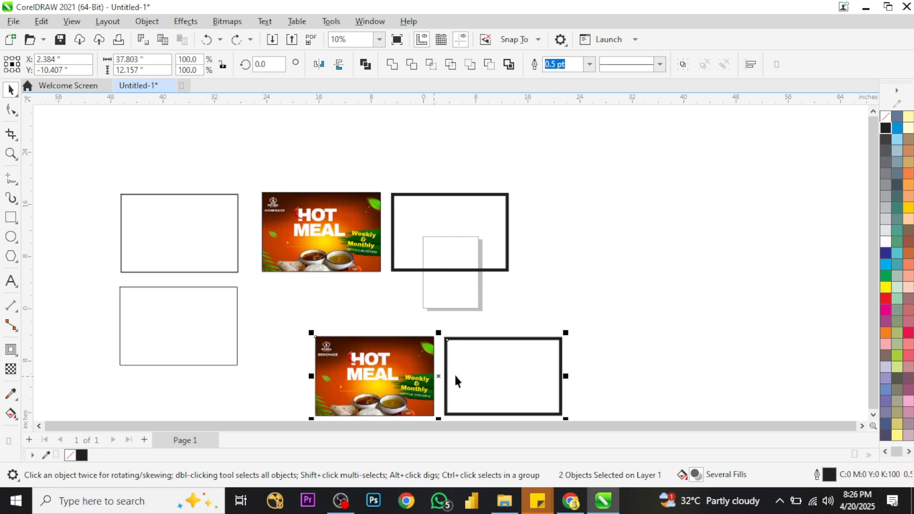
{"action": "scroll", "coordinate": [581, 238], "scroll_direction": "down", "scroll_amount": 1}
{"action": "scroll", "coordinate": [582, 369], "scroll_direction": "up", "scroll_amount": 1}
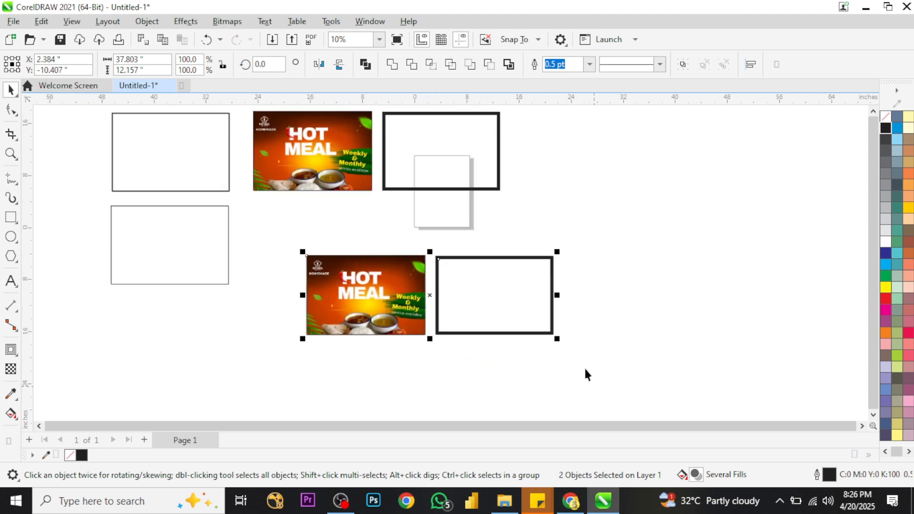
Center the duplicated black frame horizontally and vertically on the duplicated Hot Meal poster as an assembled preview
{"action": "left_click", "coordinate": [512, 343]}
{"action": "left_click", "coordinate": [496, 334]}
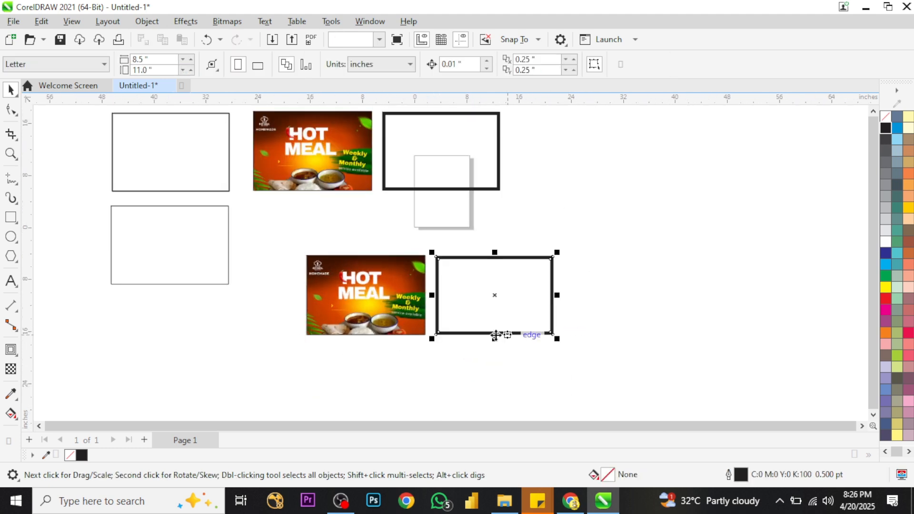
{"action": "left_click", "coordinate": [385, 305], "text": "shift"}
{"action": "key", "text": "c"}
{"action": "key", "text": "e"}
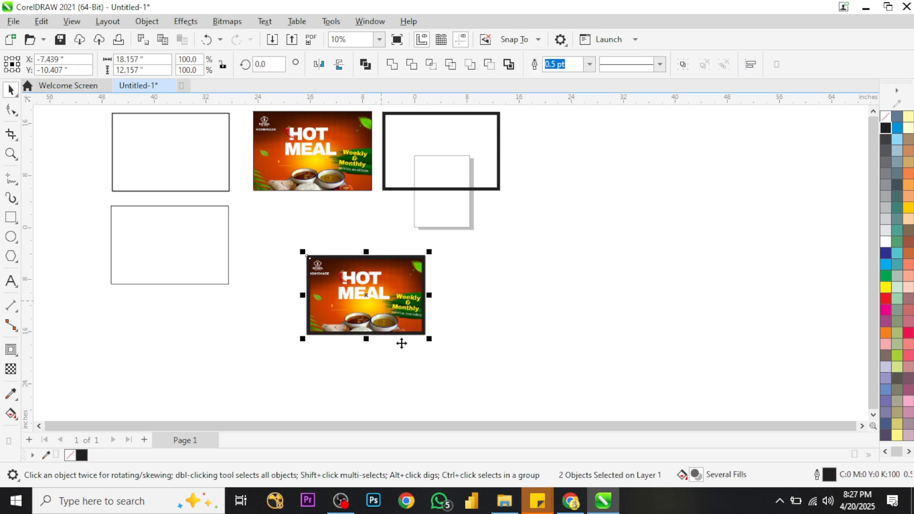
{"action": "left_click", "coordinate": [420, 380]}
{"action": "scroll", "coordinate": [368, 306], "scroll_direction": "up", "scroll_amount": 1}
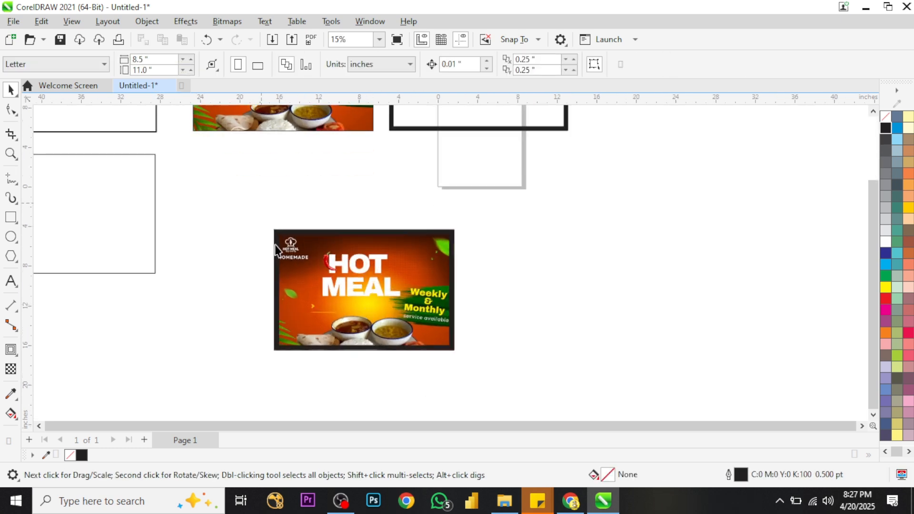
Examine how the black frame covers the edges of the duplicated poster and compare the assembled preview with the separate layers
{"action": "left_click_drag", "start_coordinate": [238, 204], "coordinate": [548, 405]}
{"action": "scroll", "coordinate": [292, 257], "scroll_direction": "up", "scroll_amount": 1}
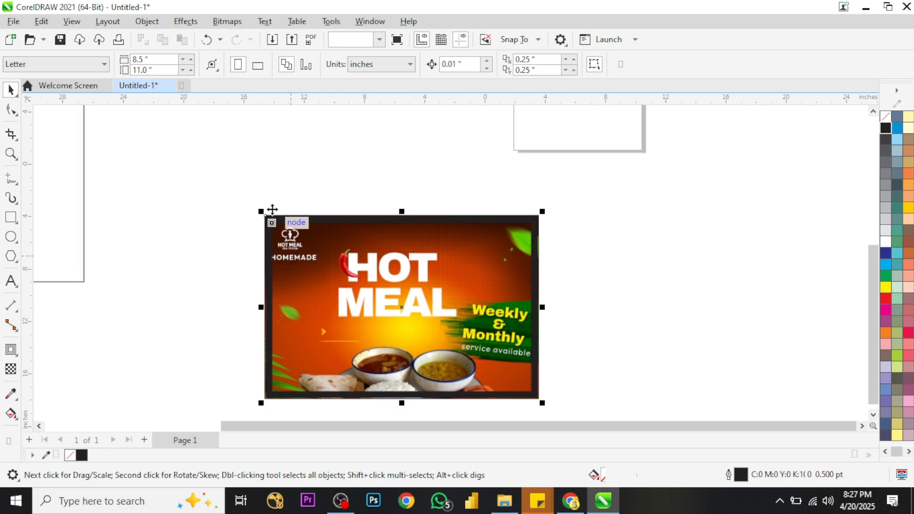
{"action": "left_click", "coordinate": [611, 255]}
{"action": "scroll", "coordinate": [480, 260], "scroll_direction": "down", "scroll_amount": 1}
{"action": "left_click", "coordinate": [450, 270]}
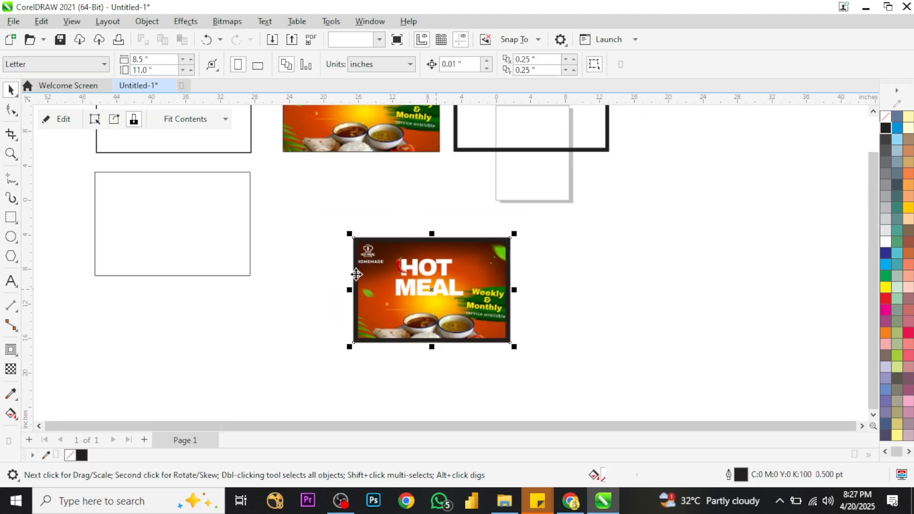
{"action": "scroll", "coordinate": [408, 328], "scroll_direction": "down", "scroll_amount": 1}
{"action": "left_click", "coordinate": [321, 311]}
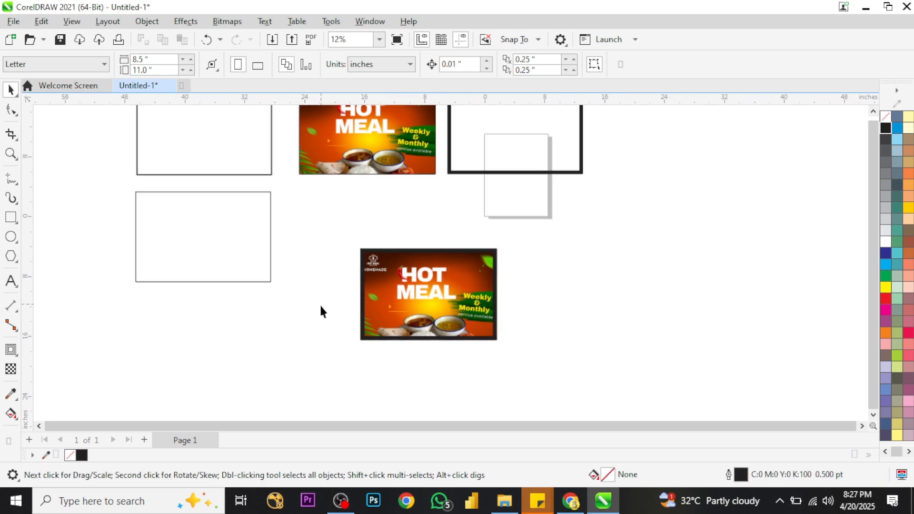
{"action": "scroll", "coordinate": [298, 342], "scroll_direction": "down", "scroll_amount": 1}
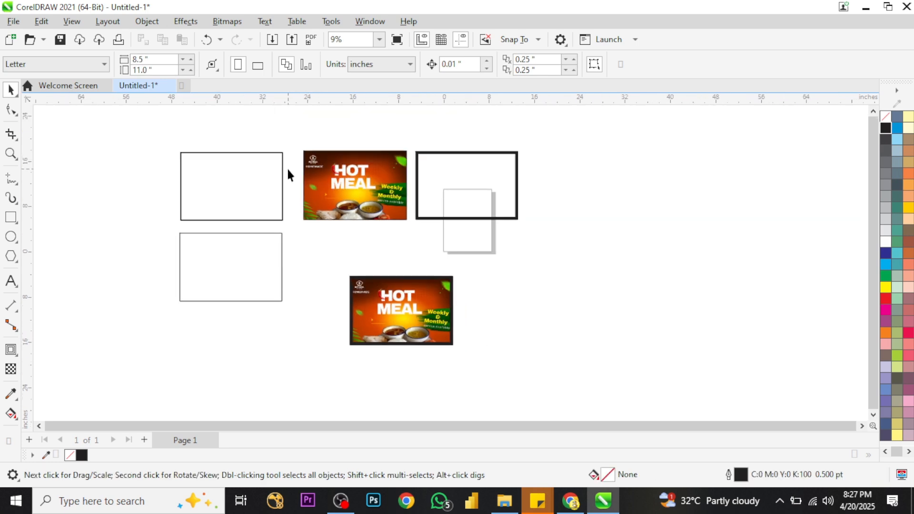
{"action": "scroll", "coordinate": [265, 157], "scroll_direction": "up", "scroll_amount": 1}
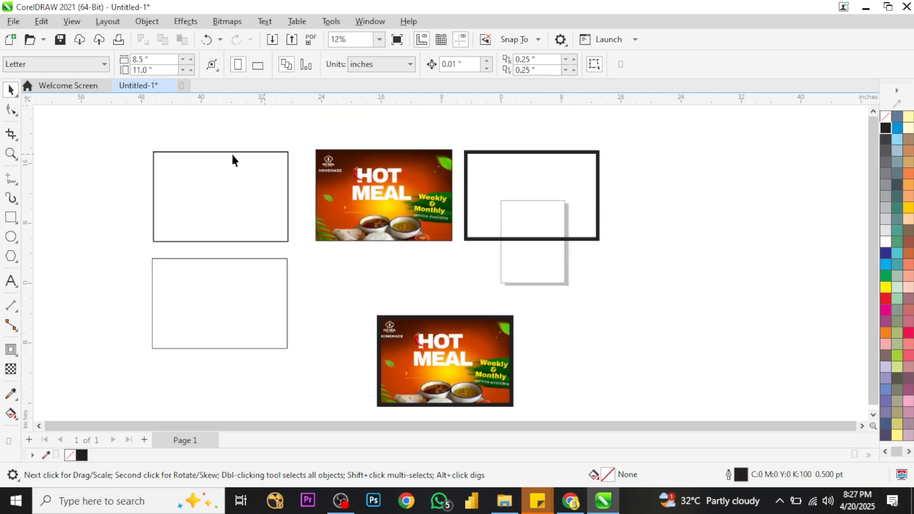
Review the blank rectangle, the thin black border, the poster and the black frame one by one, and select all the artwork
{"action": "left_click", "coordinate": [195, 260]}
{"action": "left_click_drag", "start_coordinate": [79, 241], "coordinate": [329, 362]}
{"action": "left_click_drag", "start_coordinate": [127, 133], "coordinate": [167, 159]}
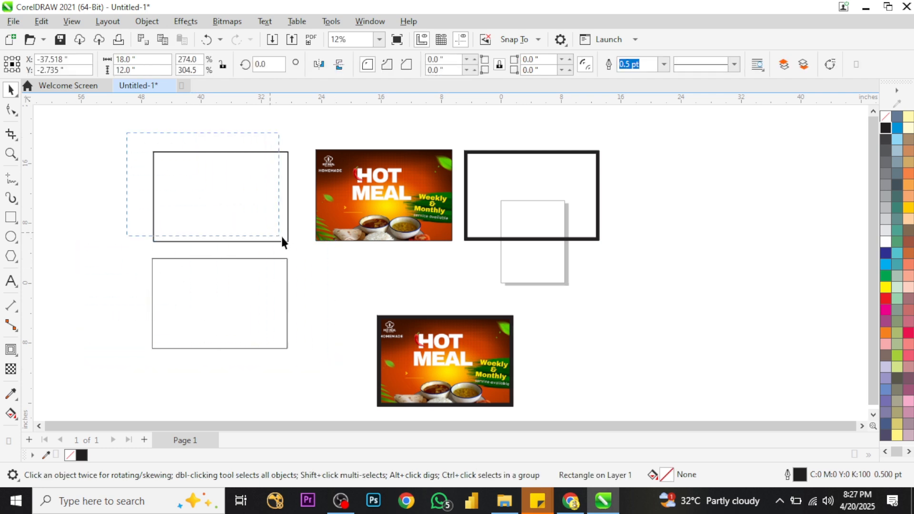
{"action": "left_click_drag", "start_coordinate": [303, 247], "coordinate": [303, 246]}
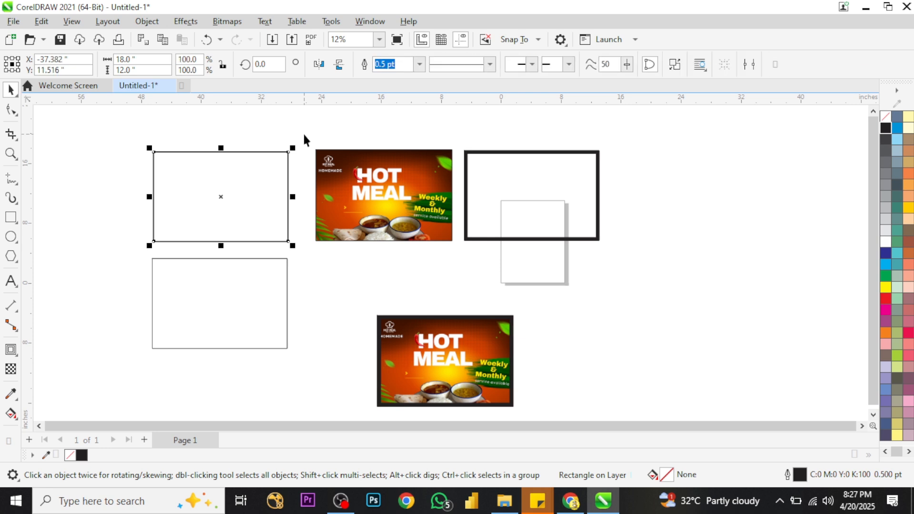
{"action": "left_click_drag", "start_coordinate": [305, 135], "coordinate": [454, 257]}
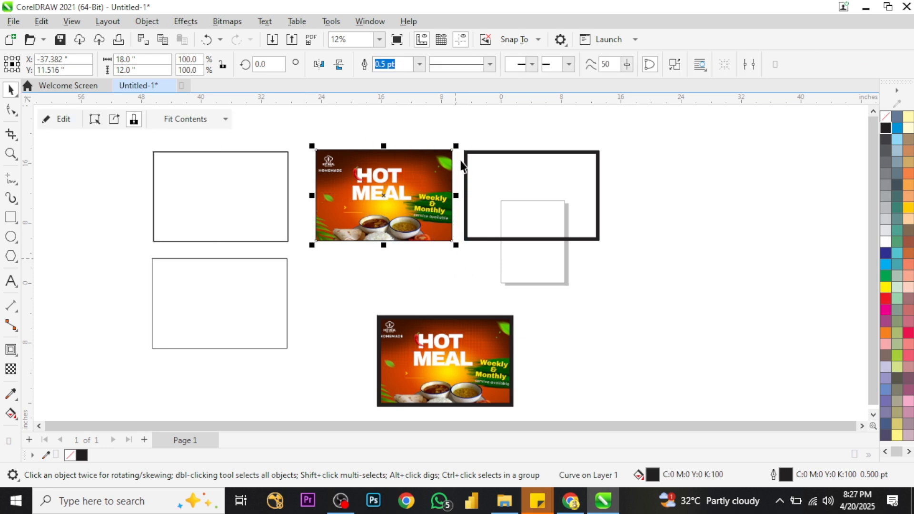
{"action": "left_click_drag", "start_coordinate": [456, 123], "coordinate": [630, 251]}
{"action": "left_click", "coordinate": [297, 228]}
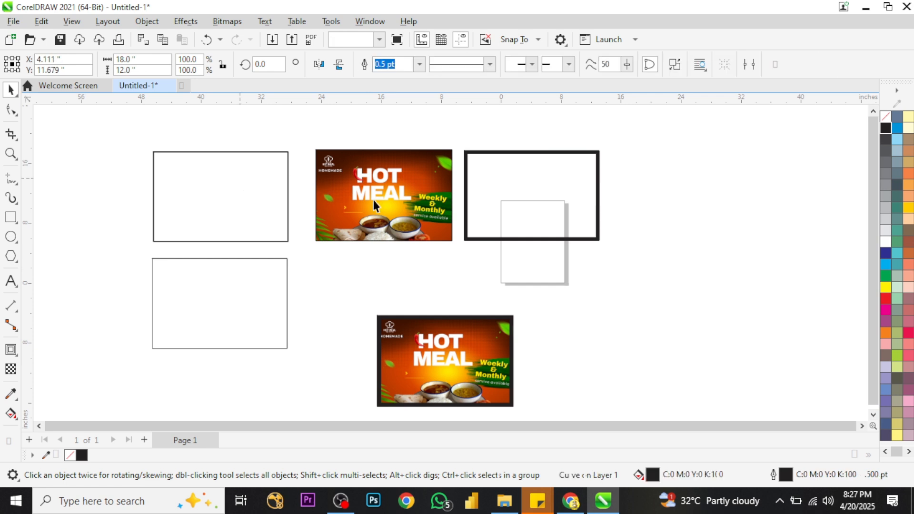
{"action": "left_click", "coordinate": [403, 216]}
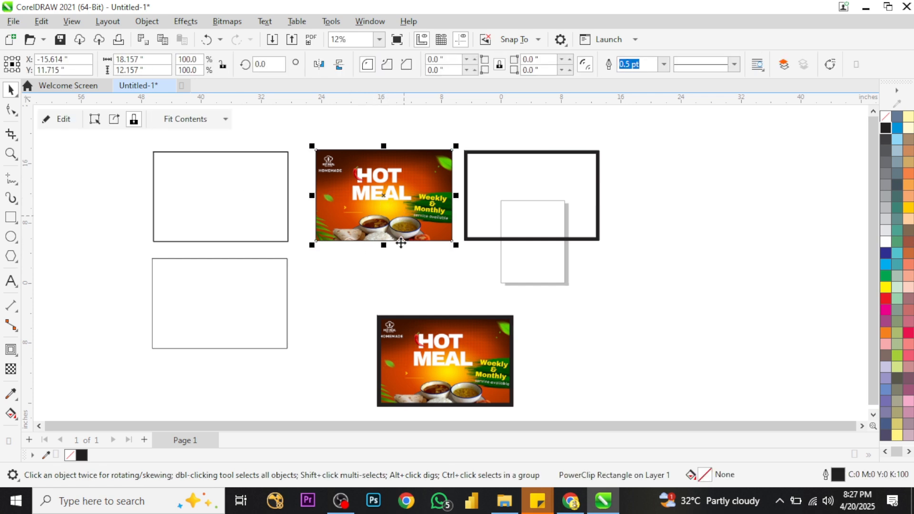
{"action": "left_click", "coordinate": [388, 266]}
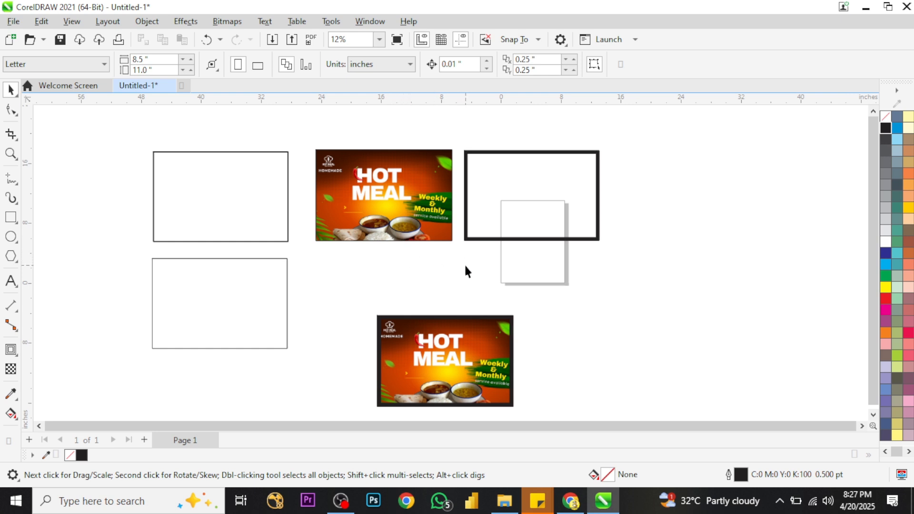
{"action": "left_click_drag", "start_coordinate": [120, 129], "coordinate": [625, 414]}
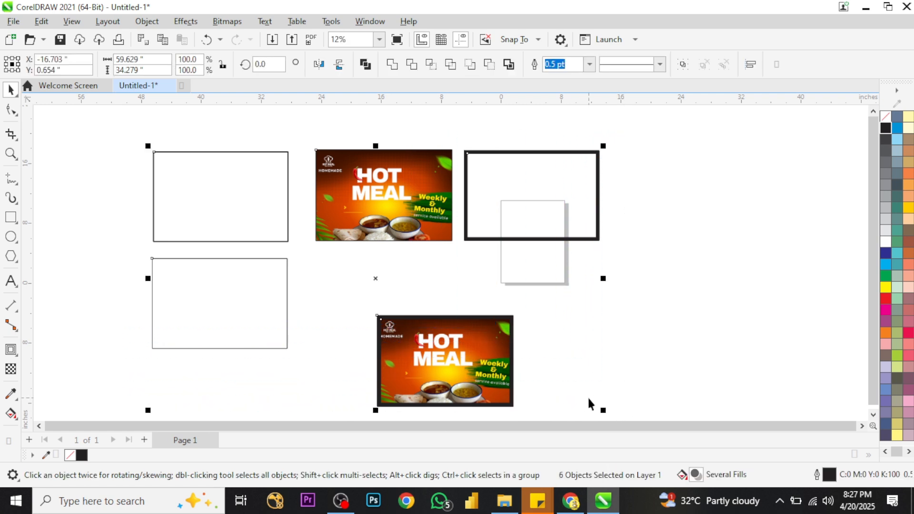